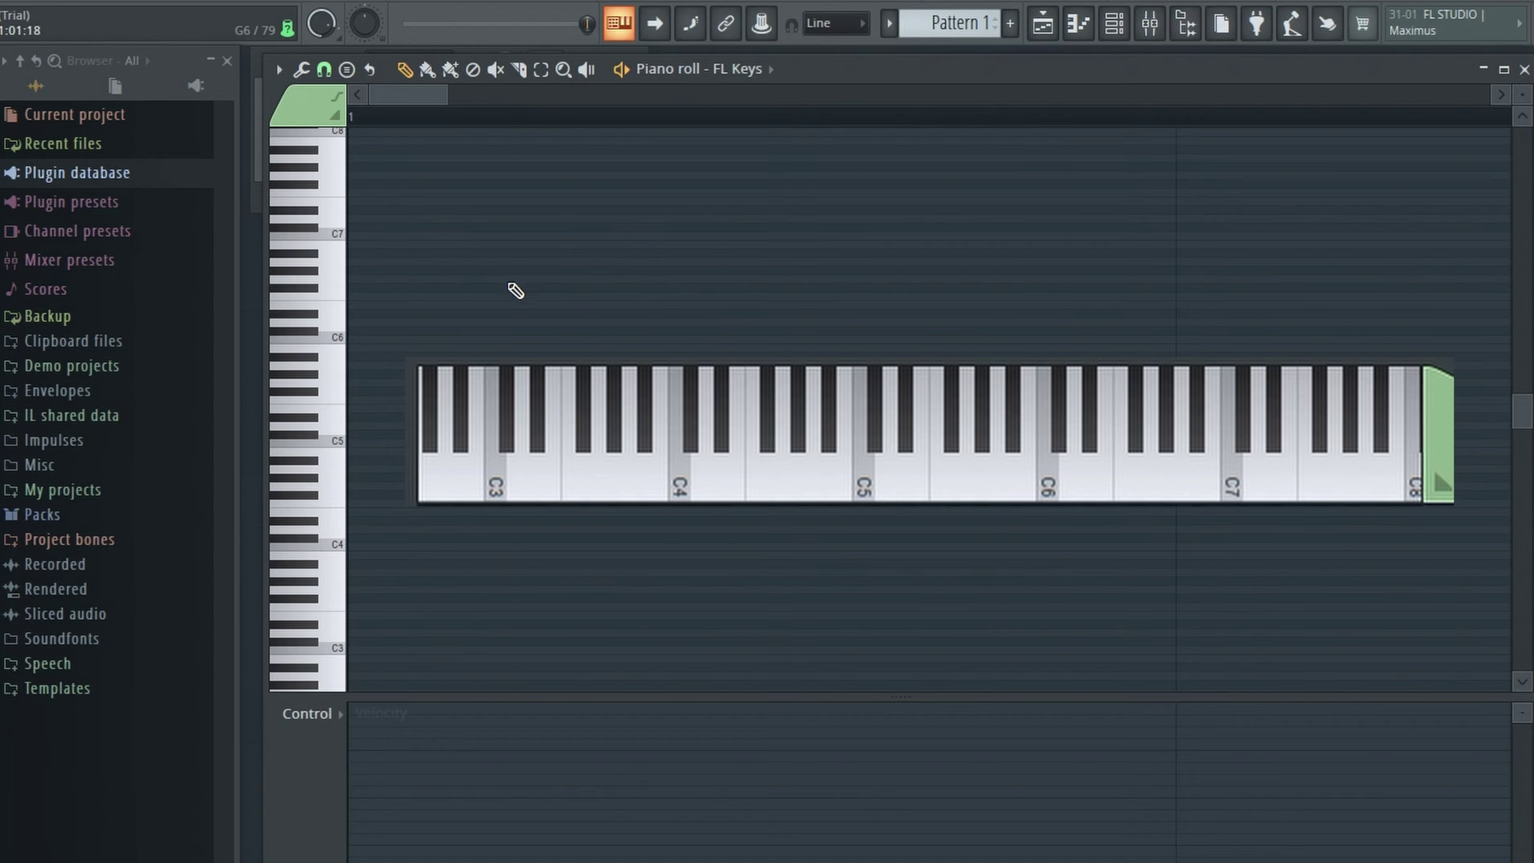
Step: Play C4, G4 and C5 on the FL Keys piano, including the C4 key on the piano roll keyboard
key(z)
key(b)
key(q)
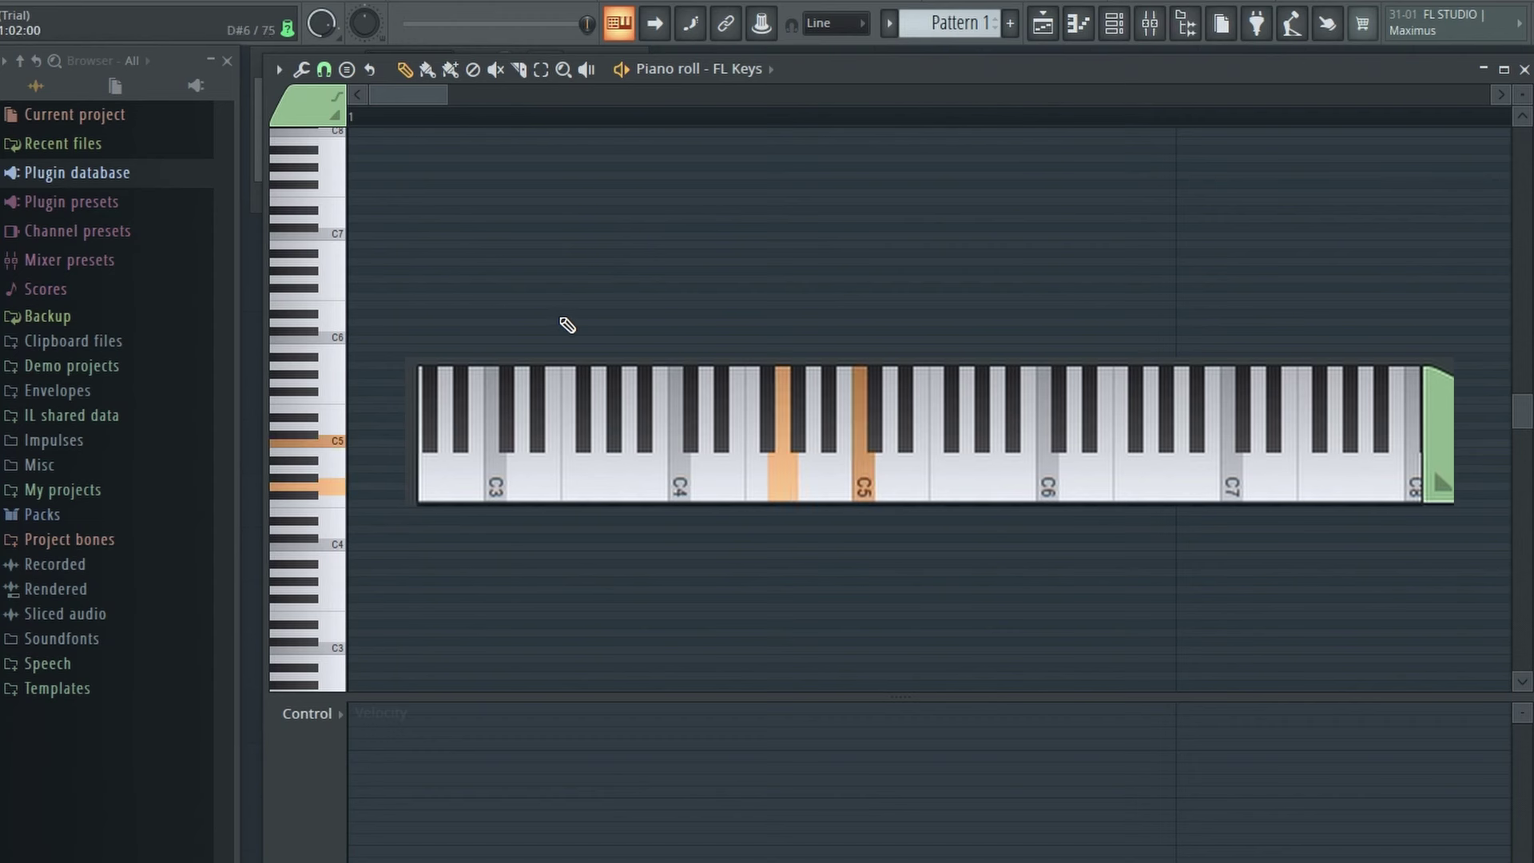
click(340, 548)
click(340, 550)
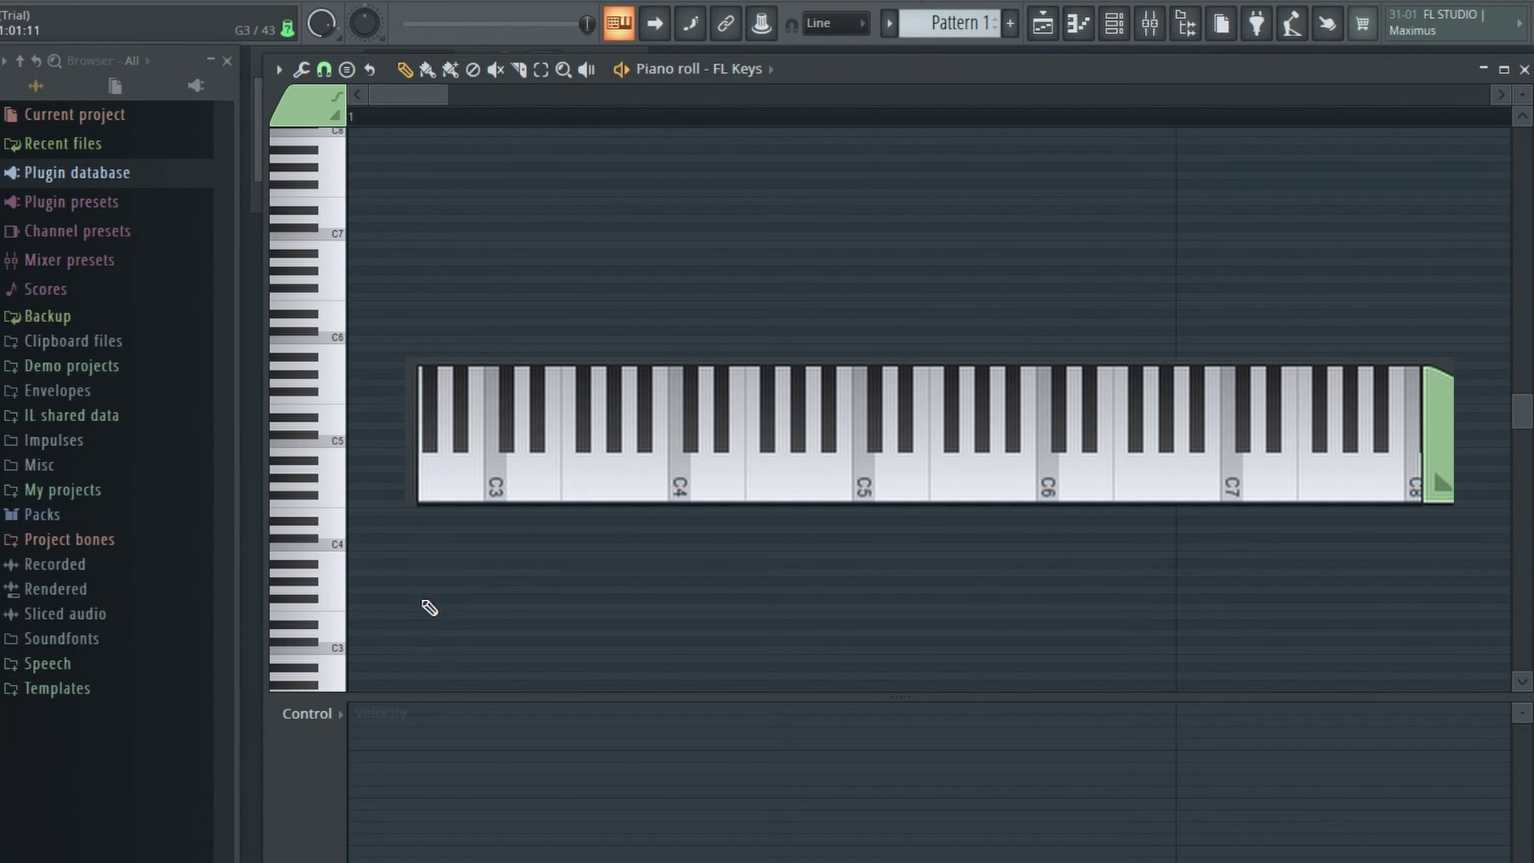
Step: Play an ascending white-key run starting from A to audition the natural minor scale
key(n)
key(m)
key(q)
key(w)
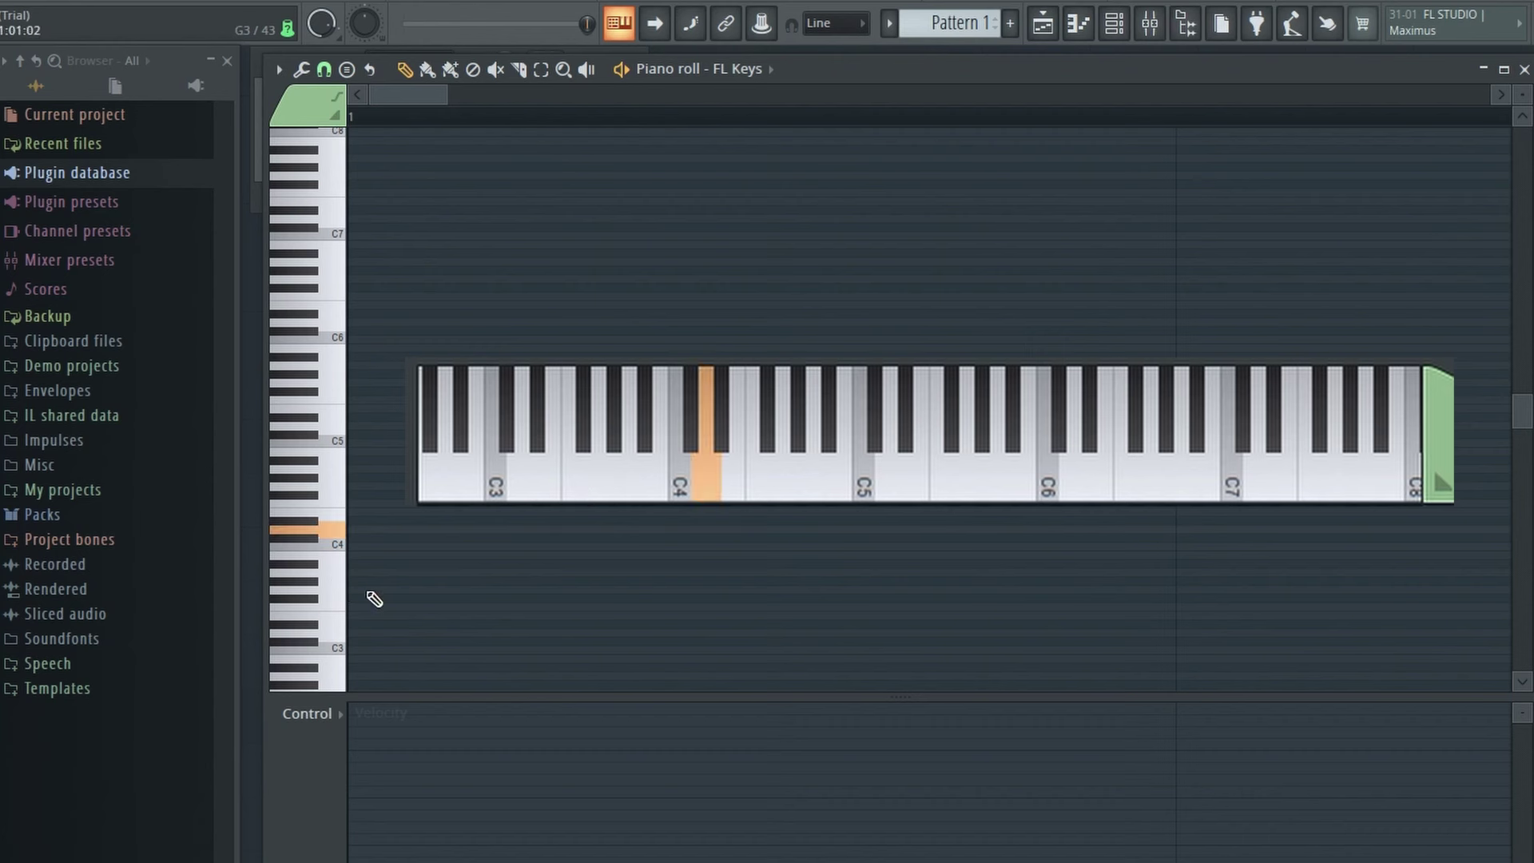
key(e)
key(r)
key(y)
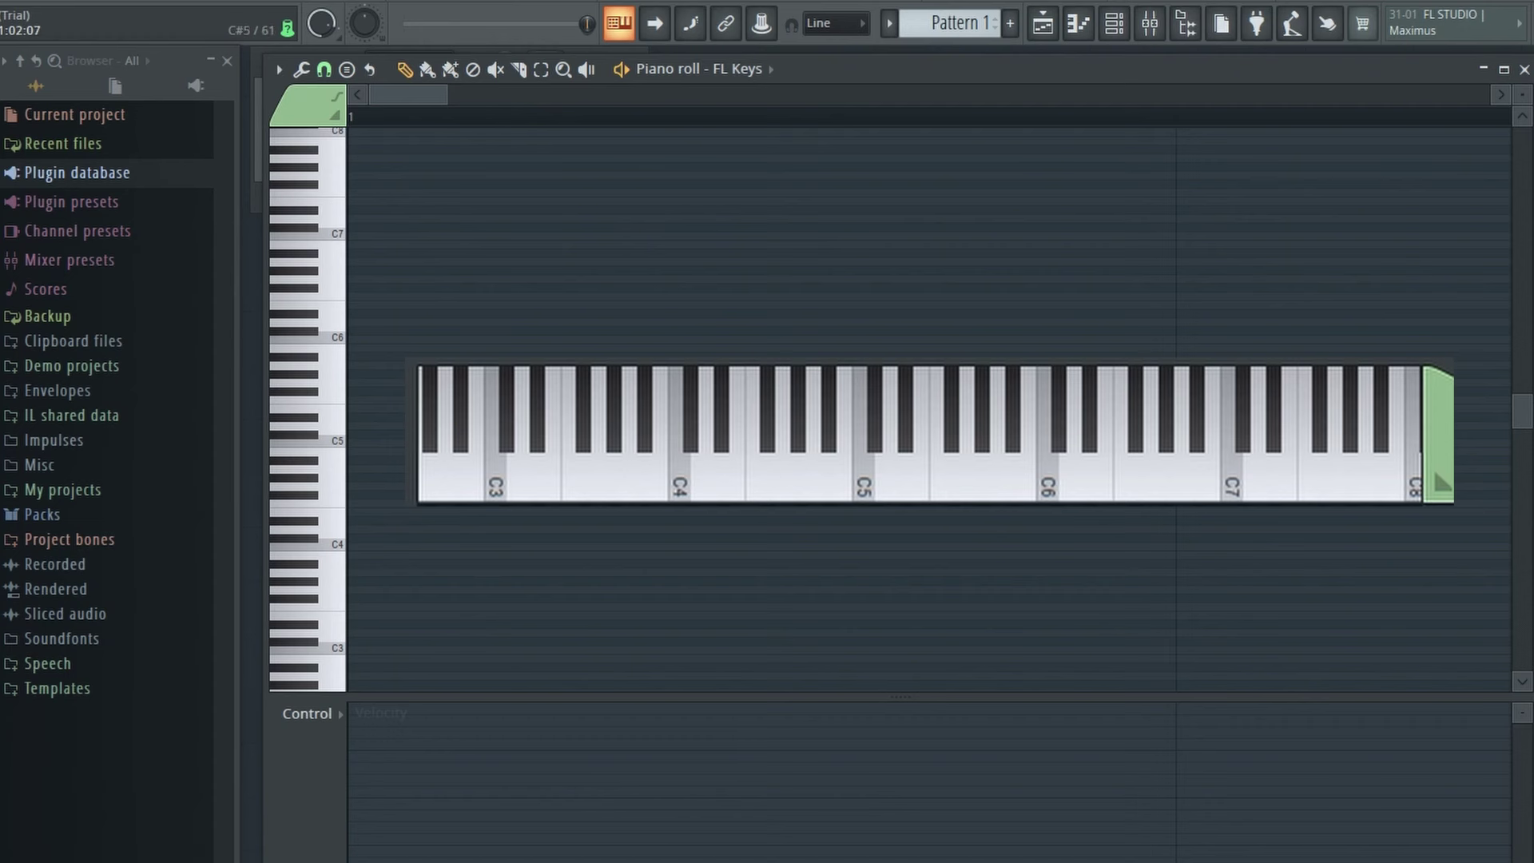
Step: Play A3 and C5 as single notes to compare the A and C root notes
click(347, 569)
click(351, 547)
key(n)
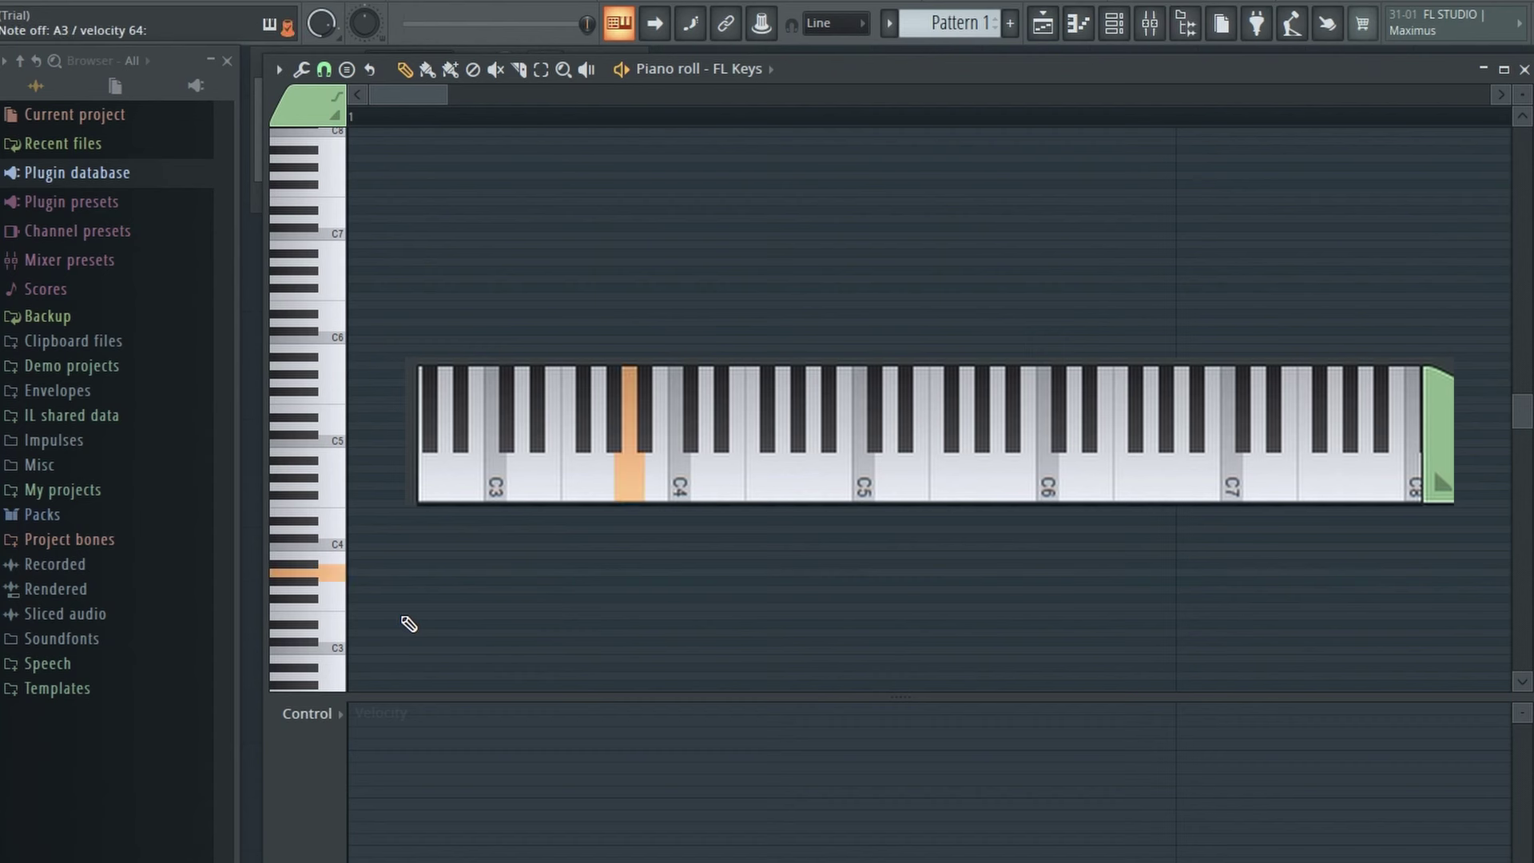
key(y)
key(q)
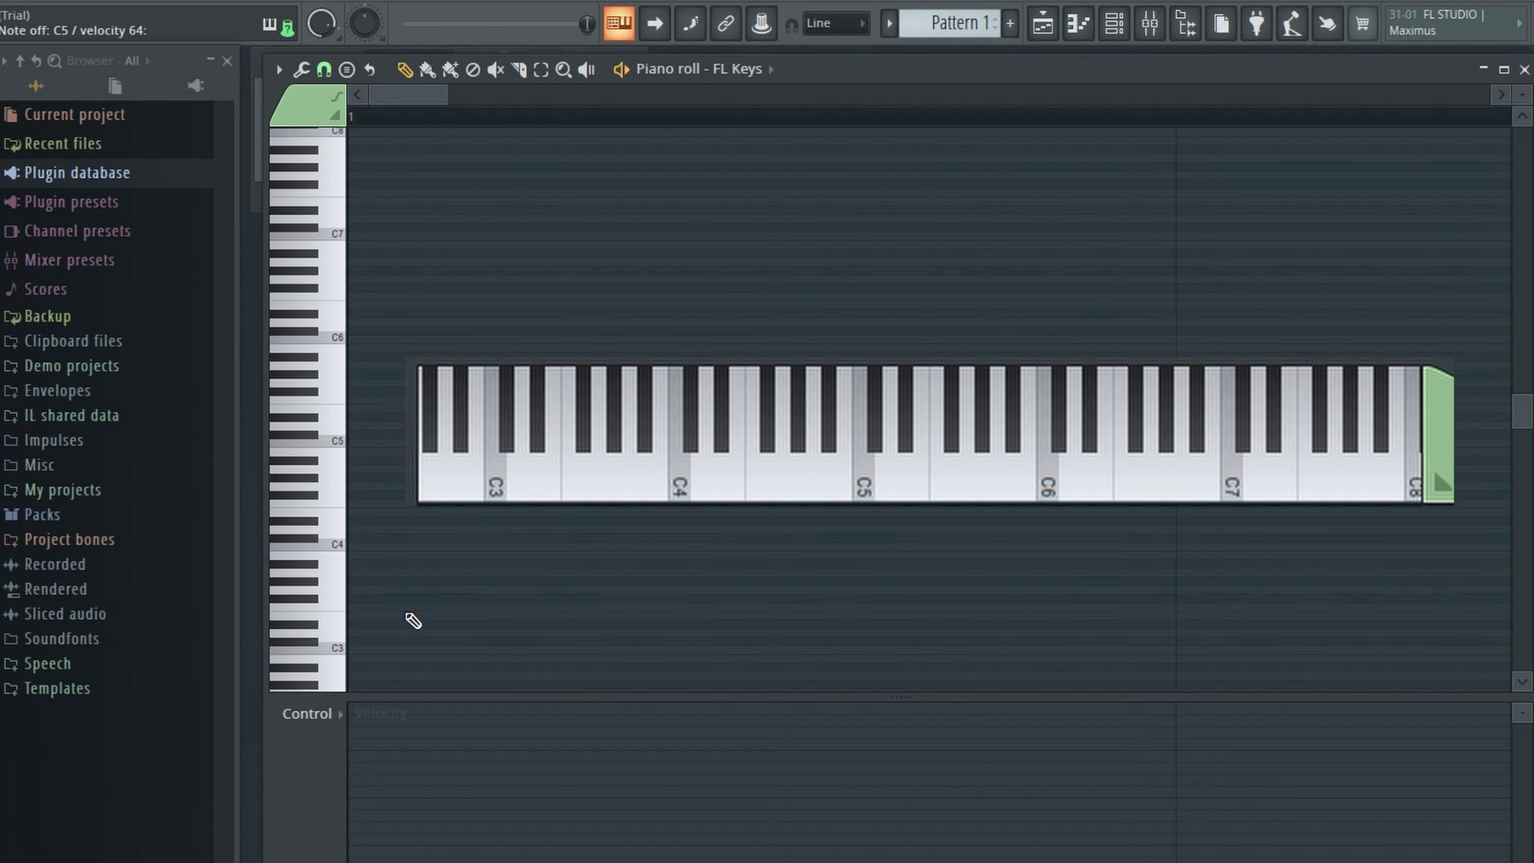
click(717, 486)
click(627, 469)
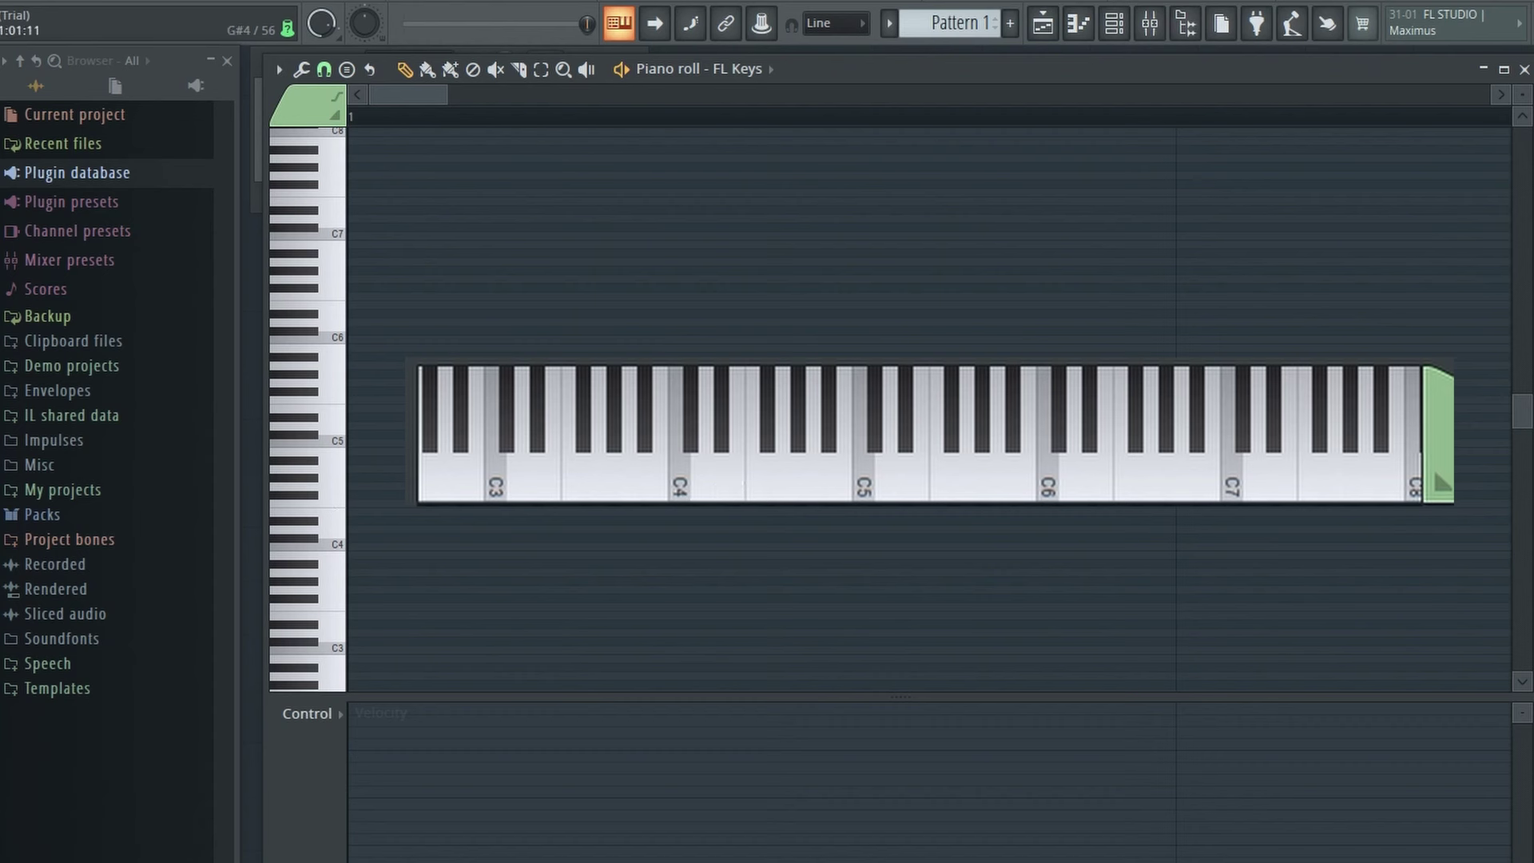
Step: Play the C major chord with the notes C4, E4, G4 and C5
key(z)
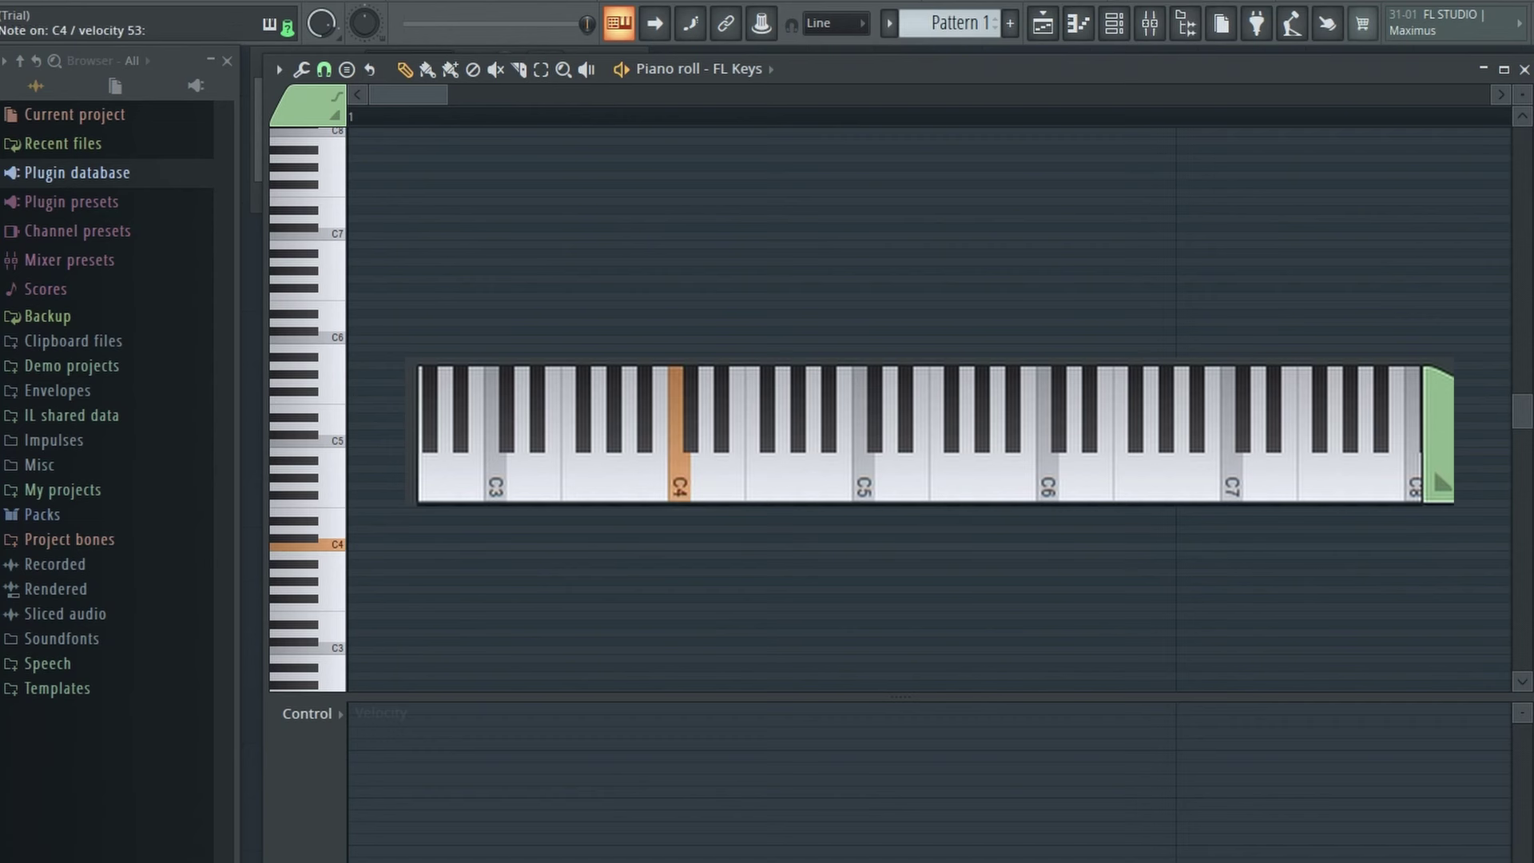
key(b)
key(q)
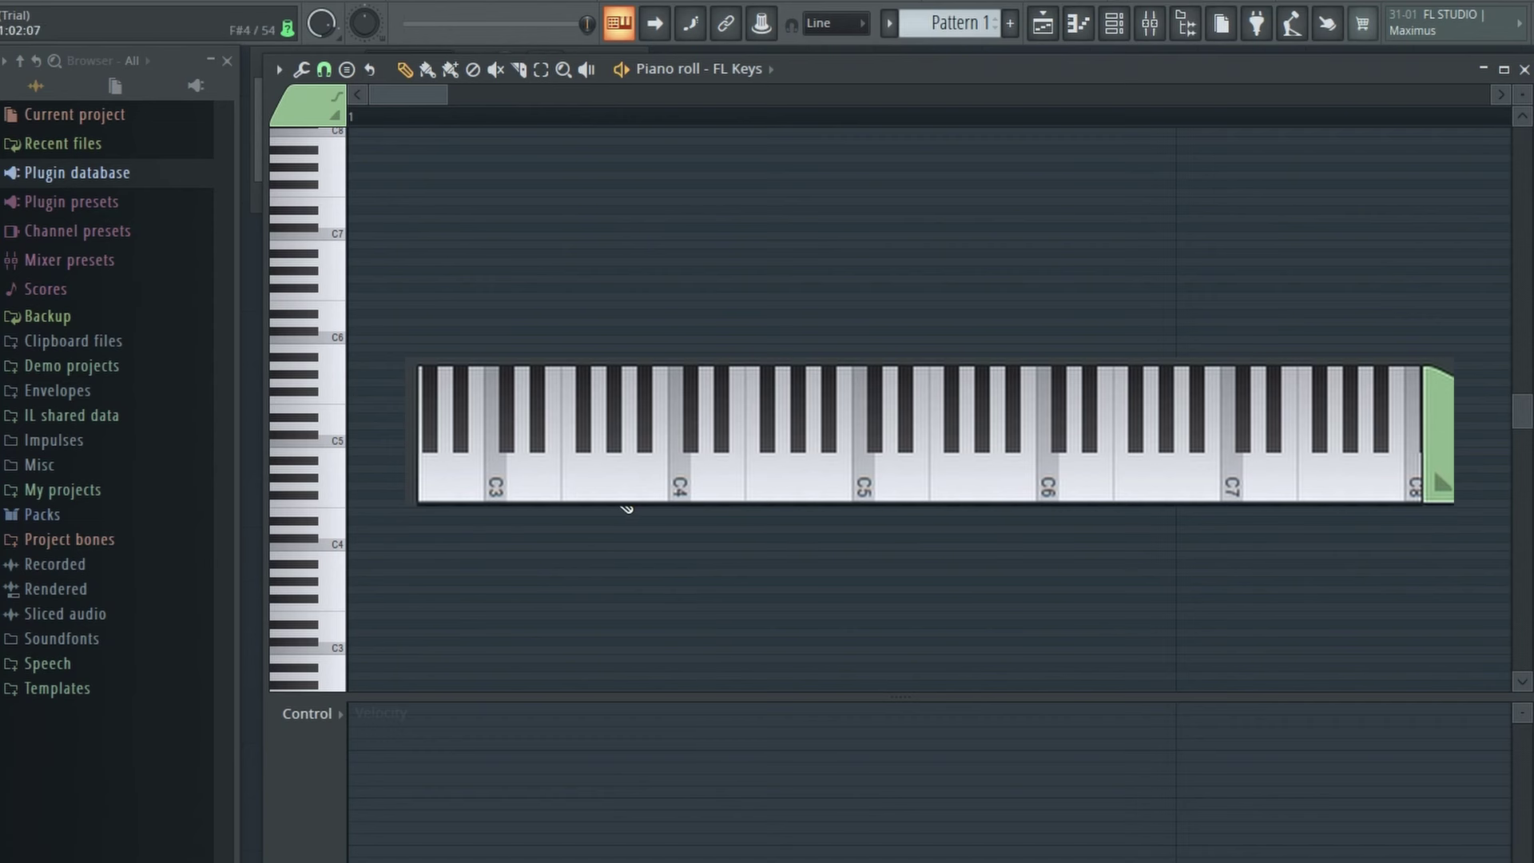
key(c)
key(b)
key(q)
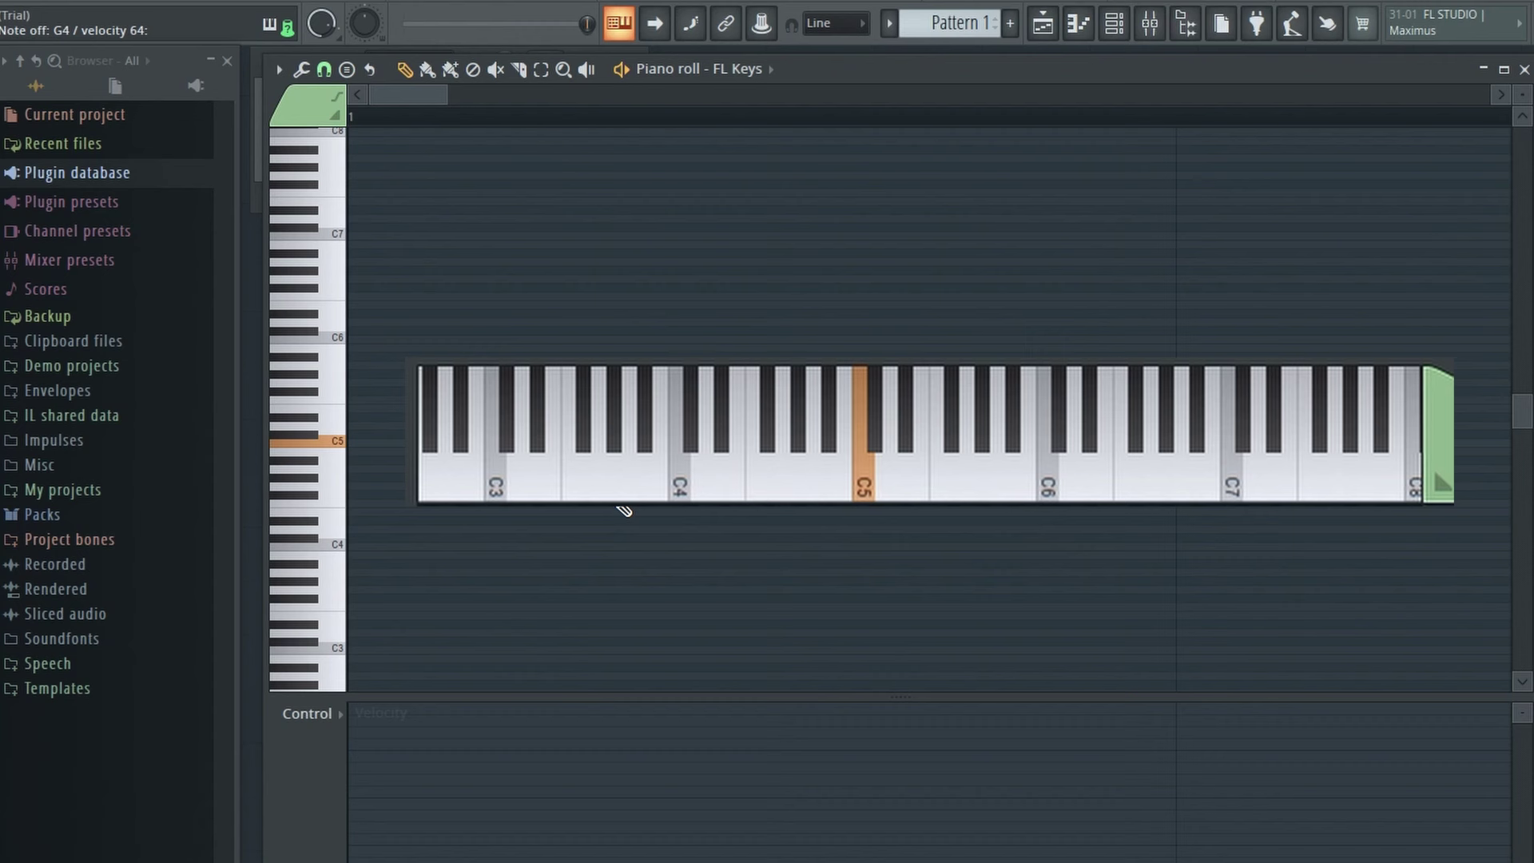
Step: Play the D major chord with the notes D4, F#4, A4 and D5
key(x)
key(g)
key(n)
key(w)
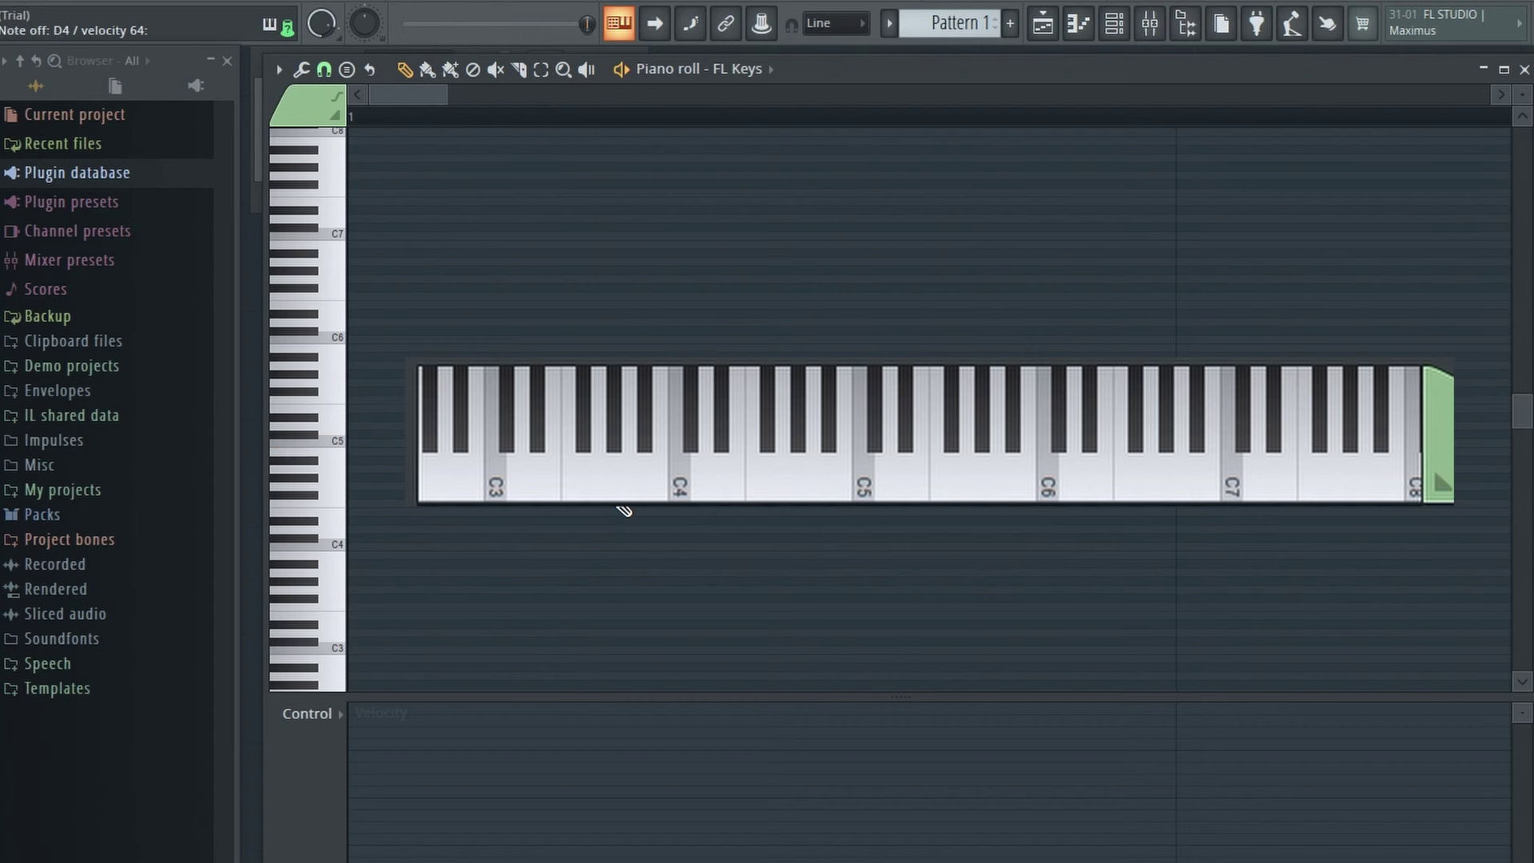
Step: Play a C major chord followed by a D major chord to compare the two
key(z)
key(c)
key(b)
key(x)
key(g)
key(n)
key(w)
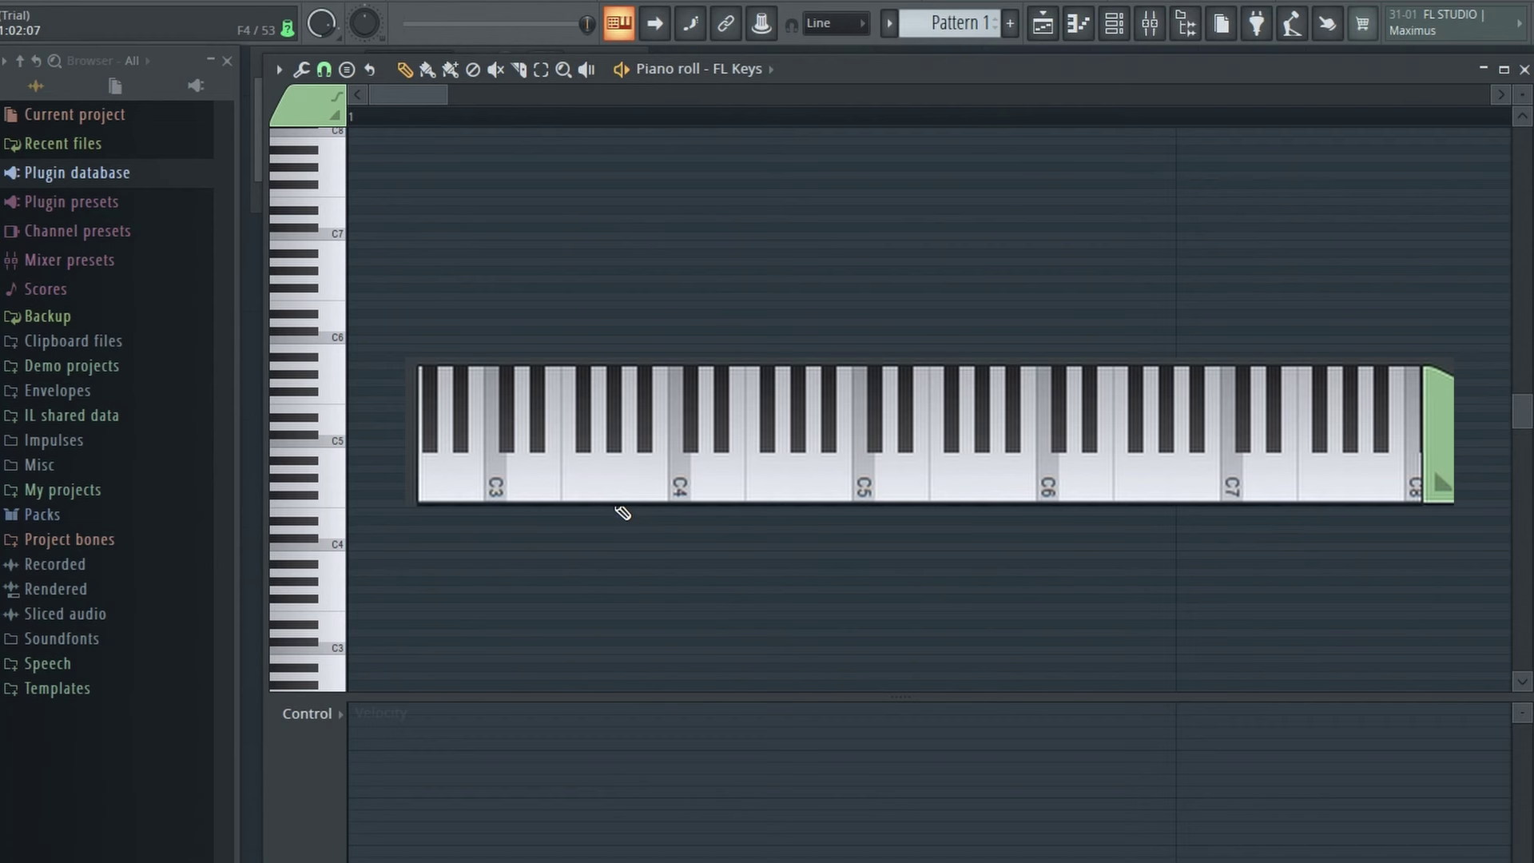
Step: Alternate between the root notes C4 and D4
key(x)
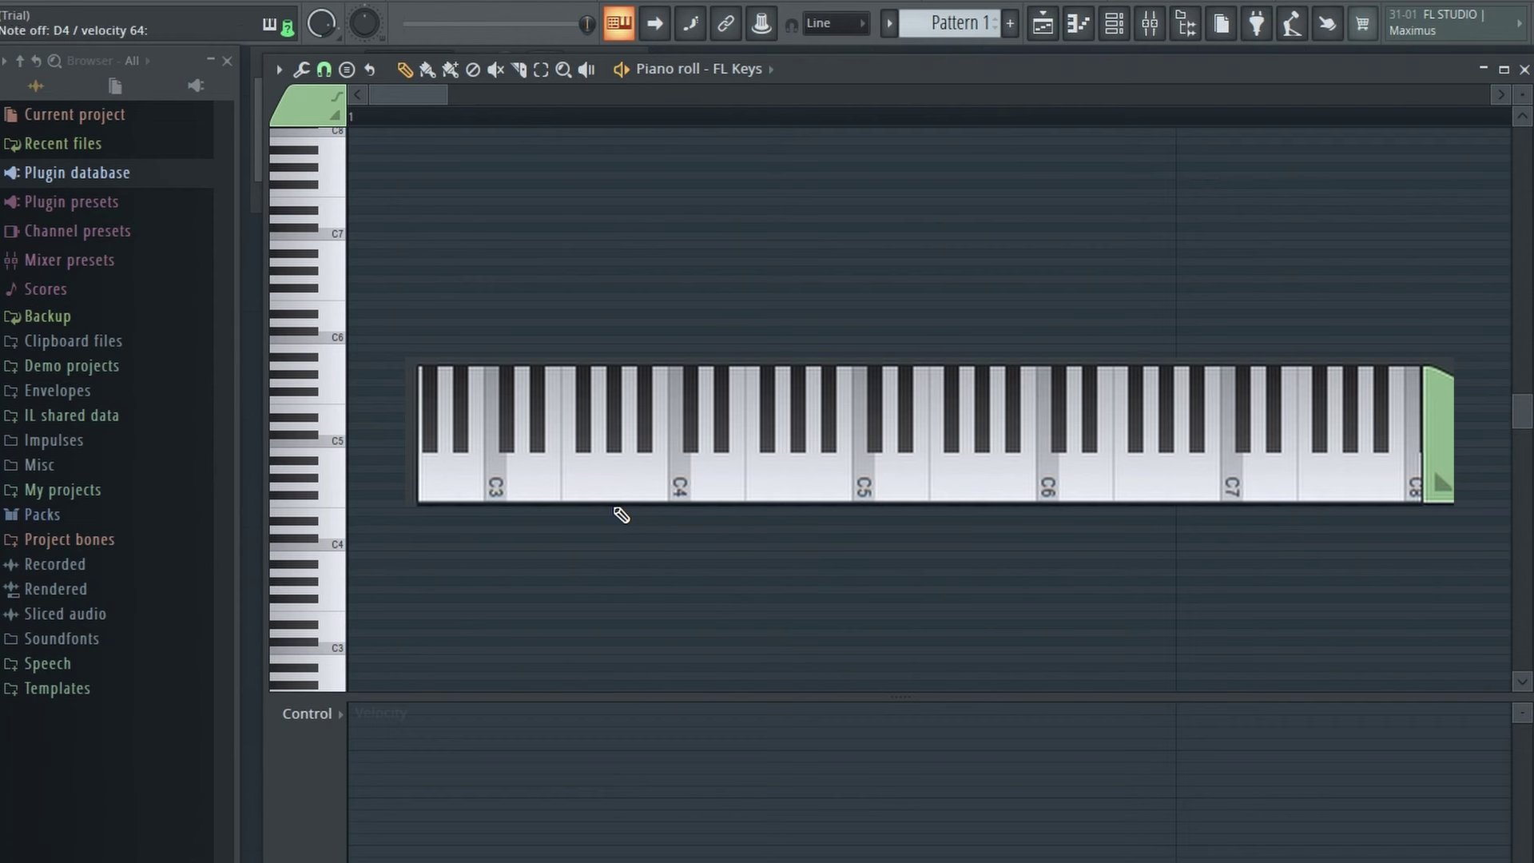
key(z)
key(z)
key(x)
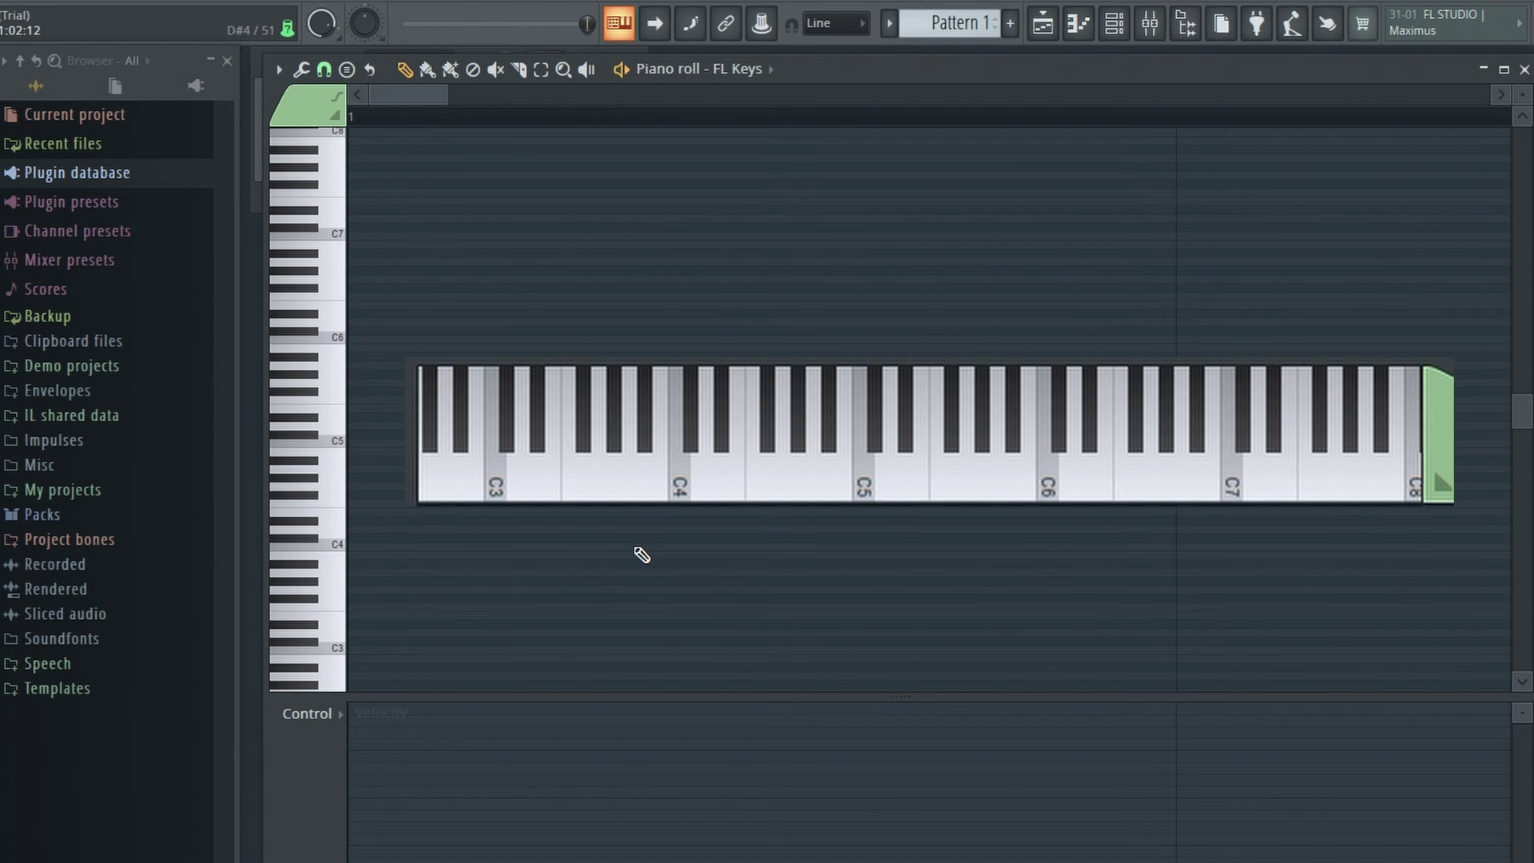
Step: Play the C major scale upward from C4 to C5
key(z)
key(x)
key(v)
key(b)
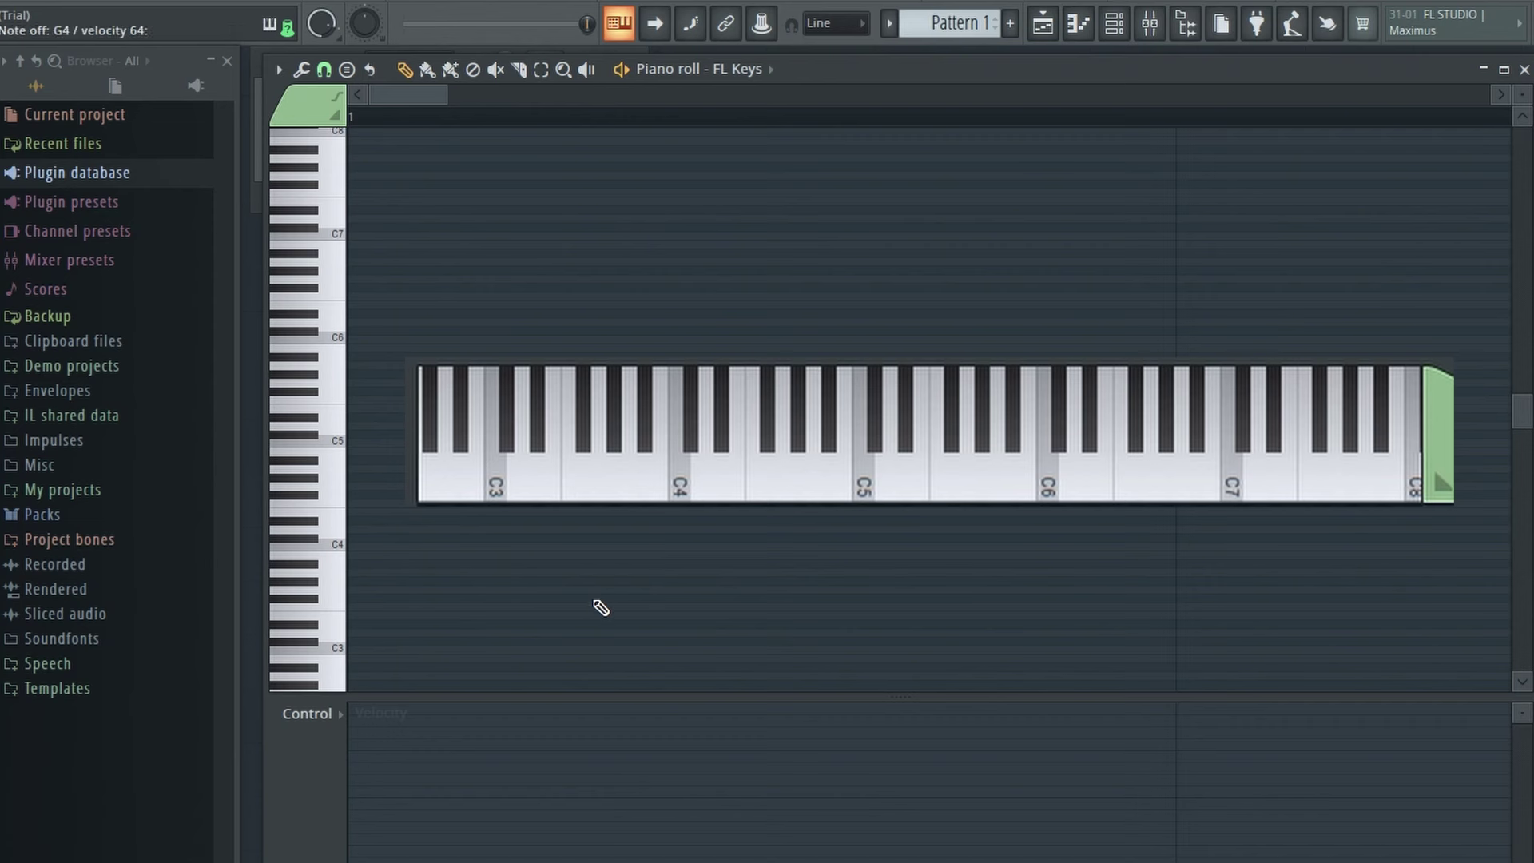
key(m)
key(comma)
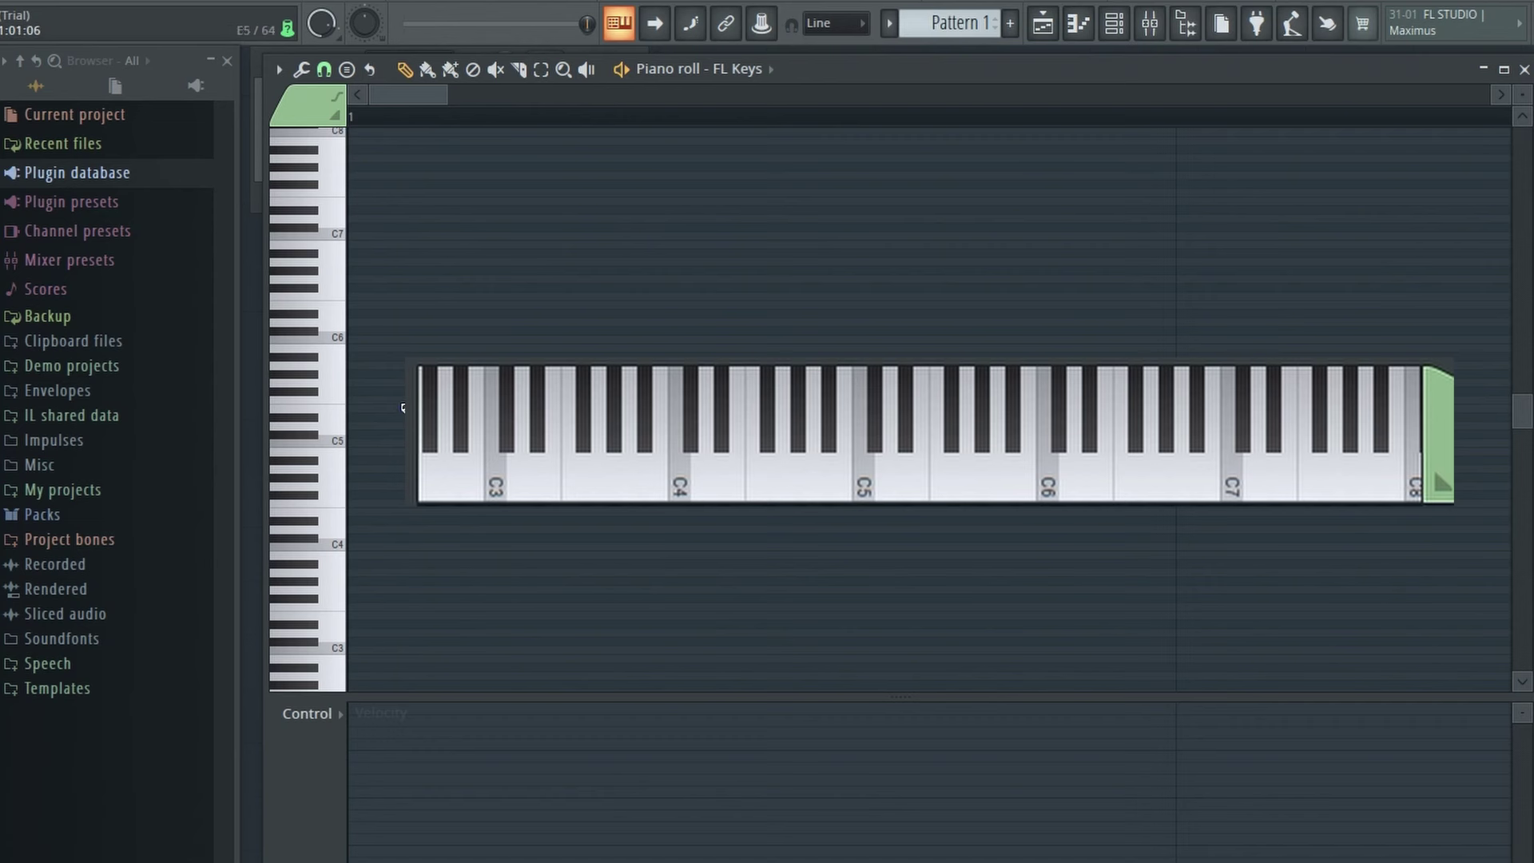
Step: Play the D major scale upward from D4 to D5, using F#4 and C#5
key(x)
key(c)
key(g)
key(b)
key(n)
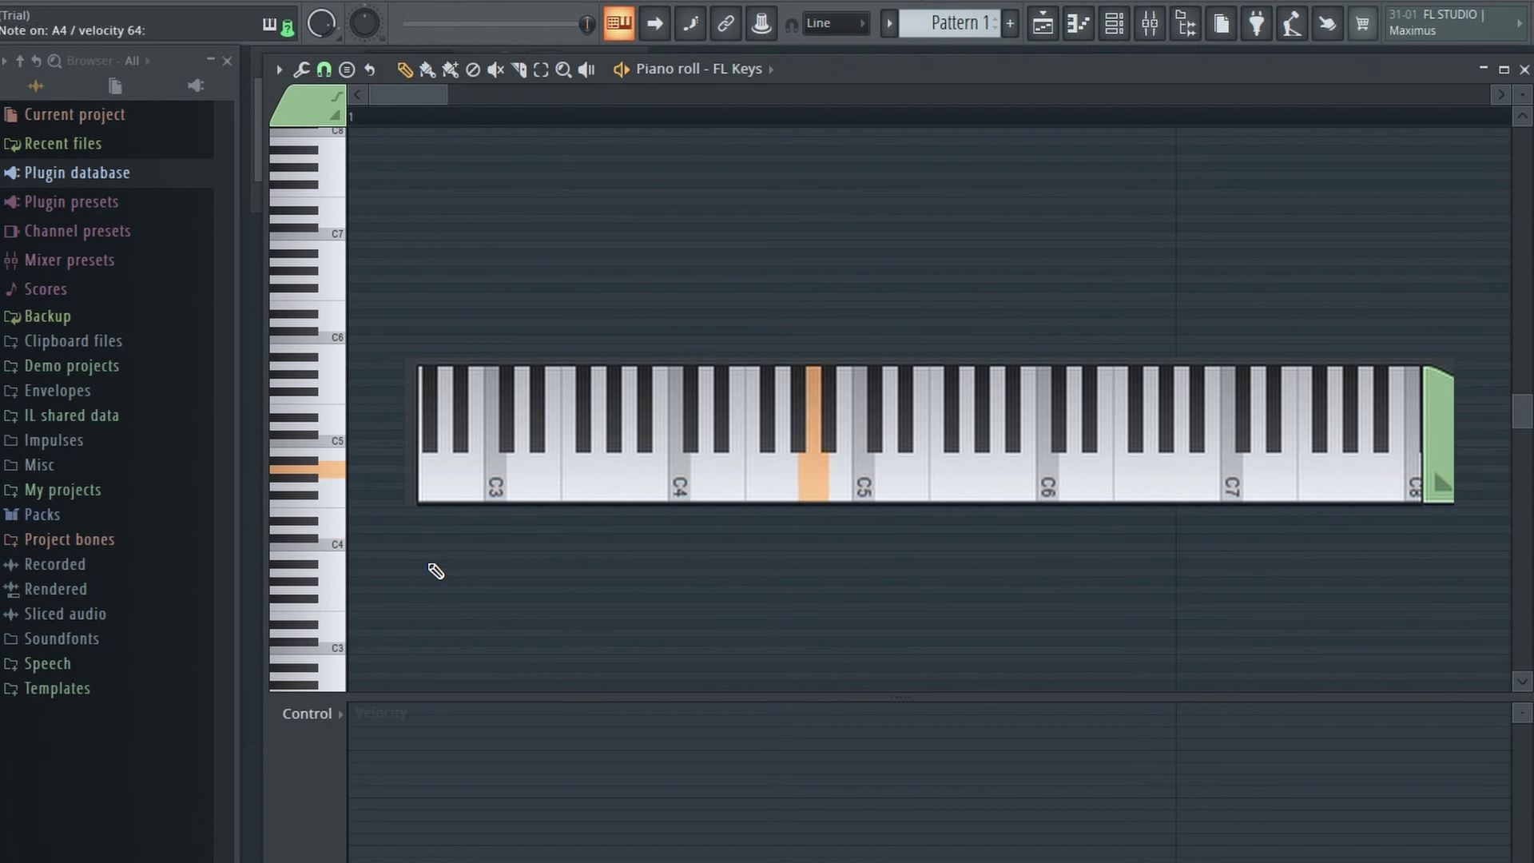
key(m)
key(l)
key(period)
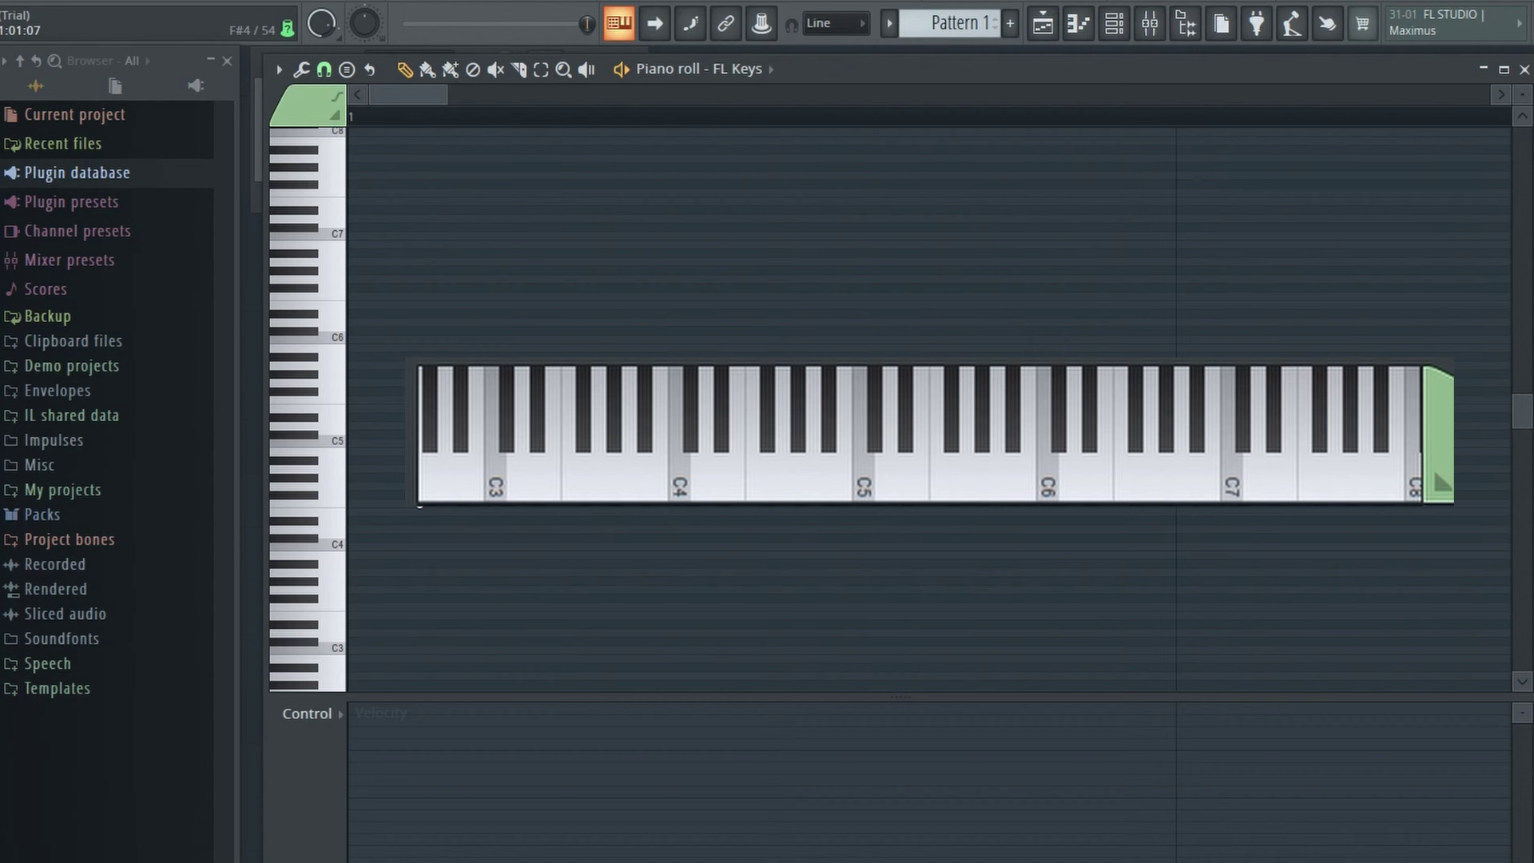
Step: Sound F#4 on its own, followed by the D major scale from D4 up to D5 again
key(g)
key(x)
key(c)
key(g)
key(n)
key(m)
key(l)
key(period)
Step: Play the C major triad notes C4, E4 and G4, returning to C4
key(z)
key(c)
key(b)
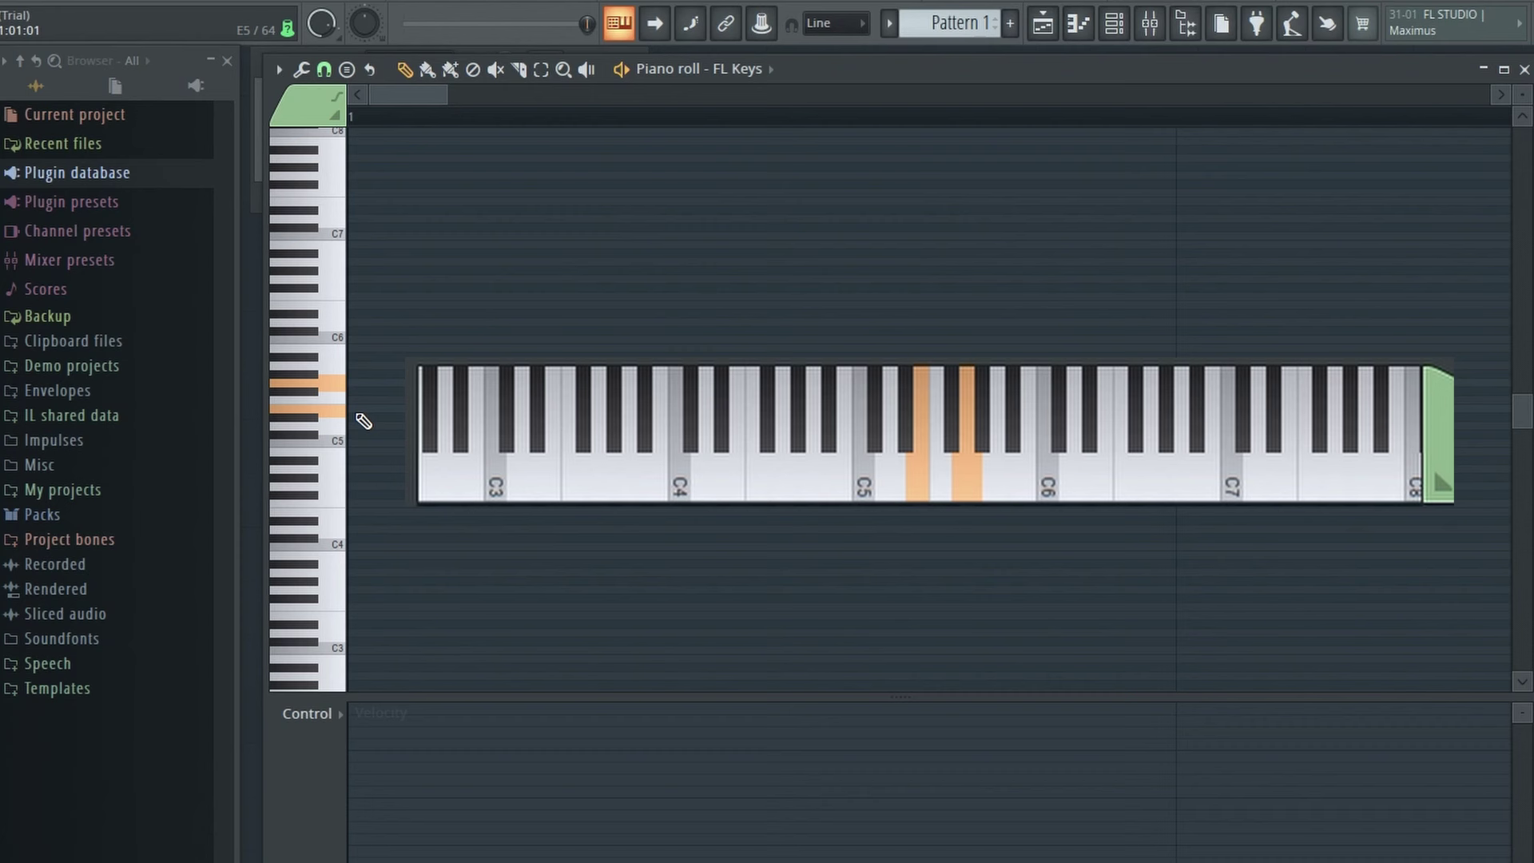
key(z)
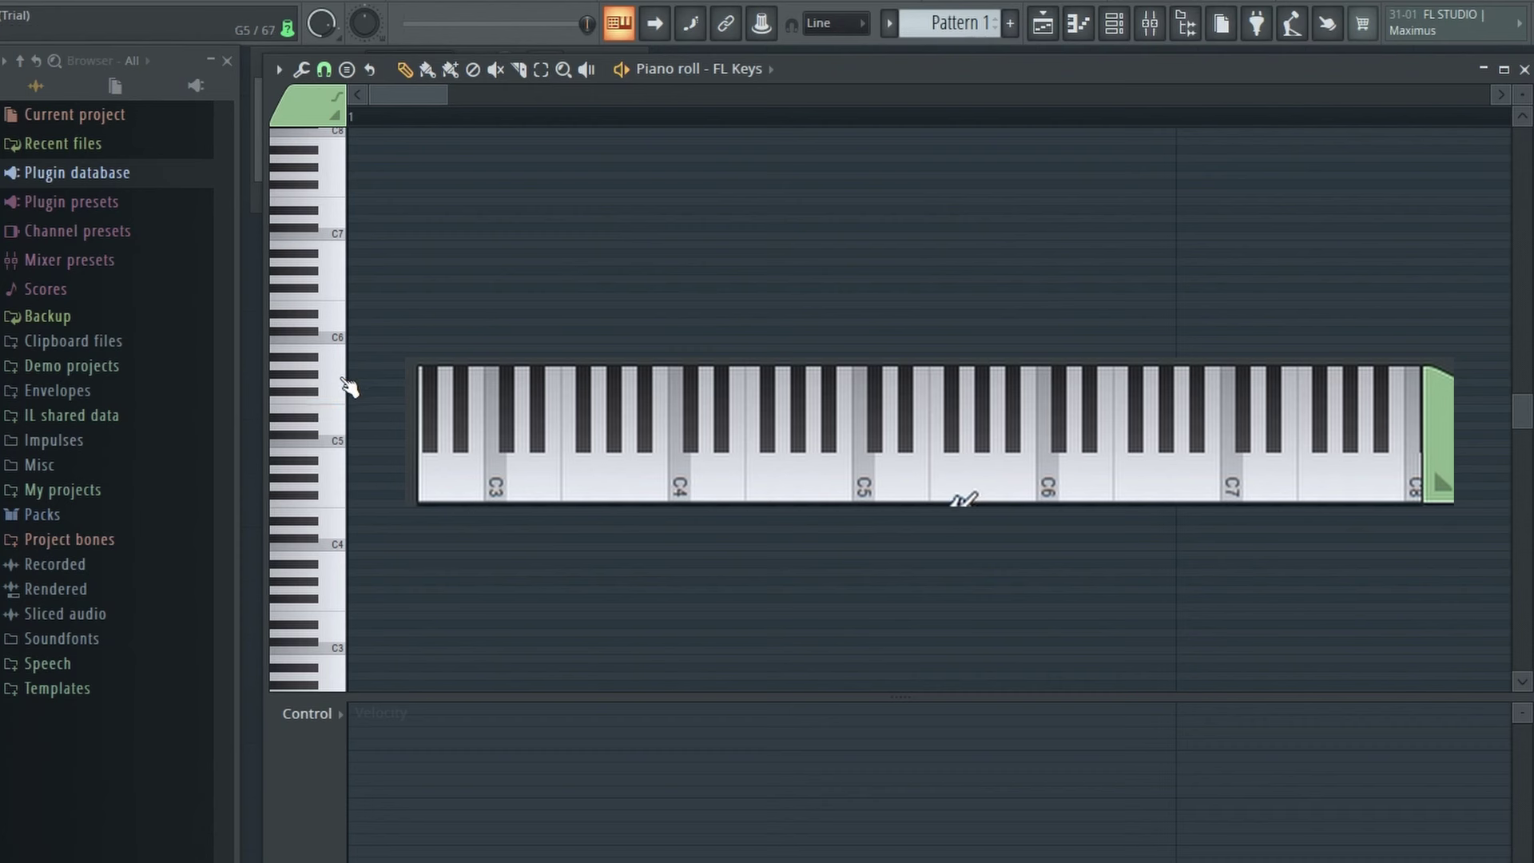
Step: Sound the black keys F#5 and G#5 on the piano roll keyboard and compare them with neighbouring notes
click(322, 393)
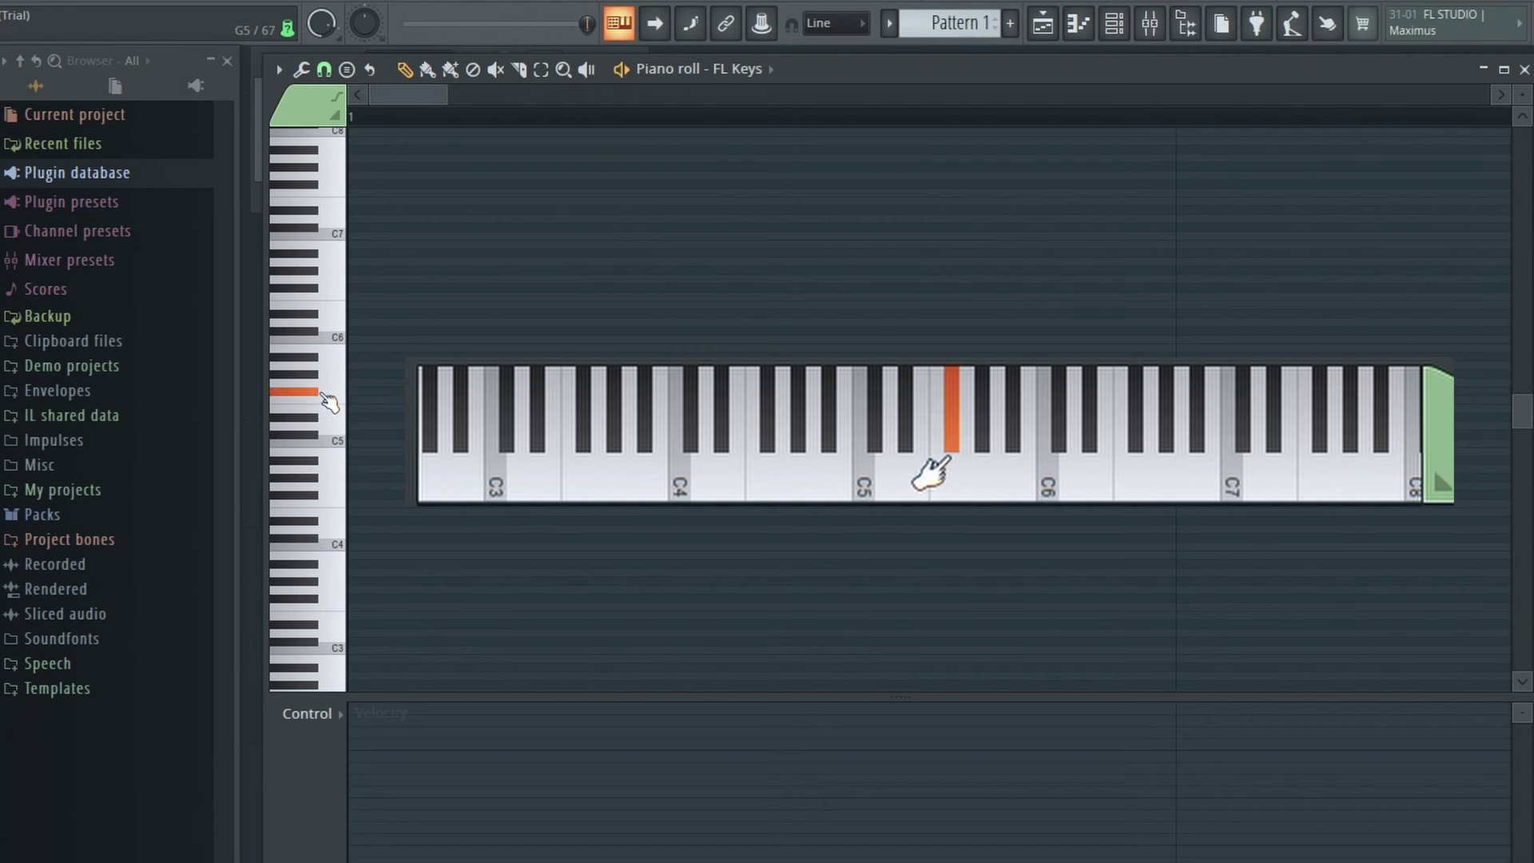
key(b)
key(h)
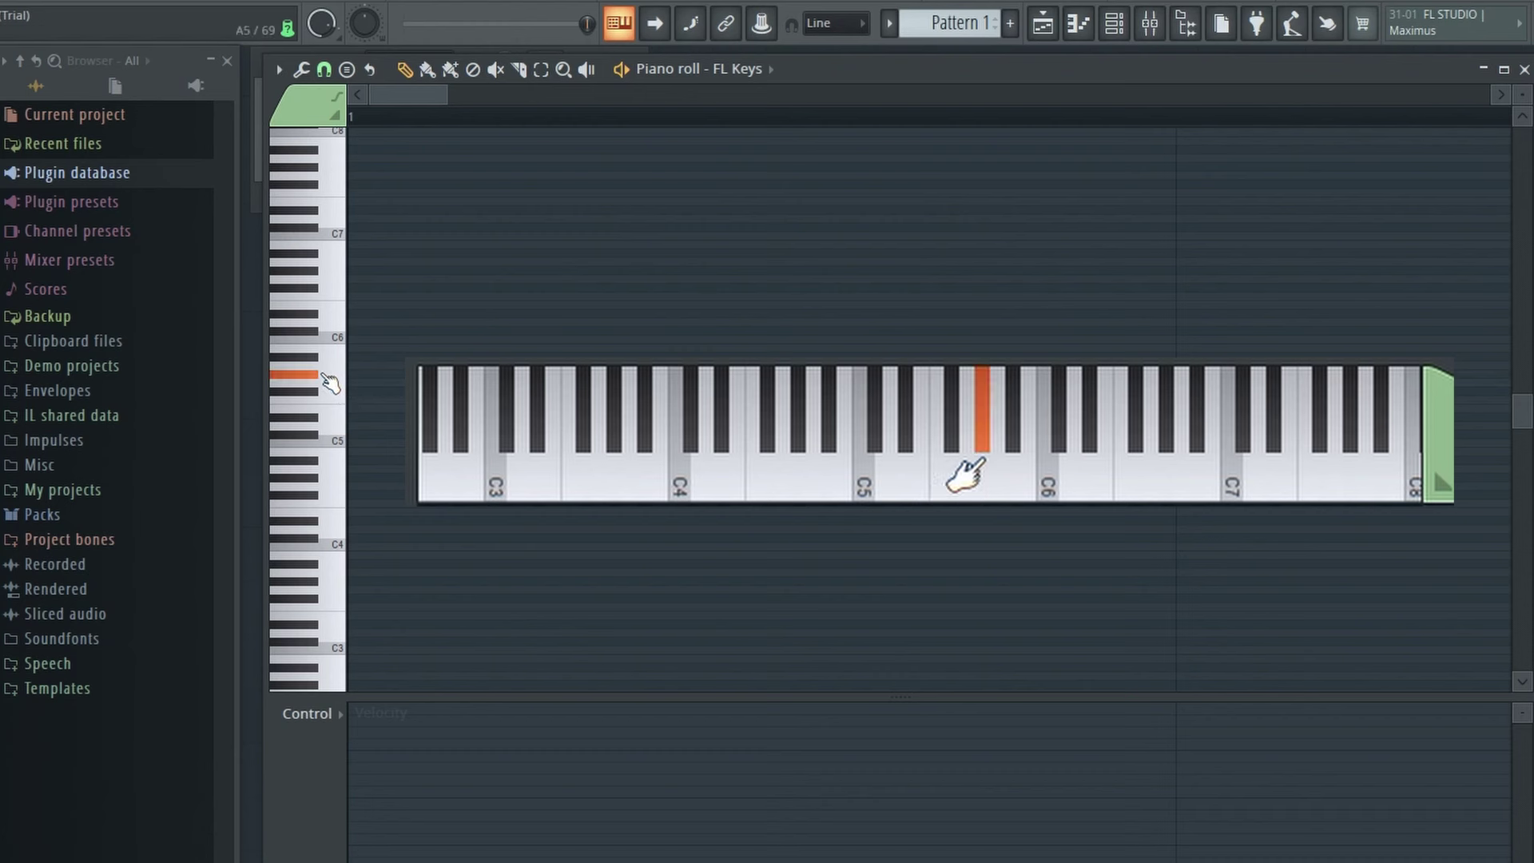
click(318, 381)
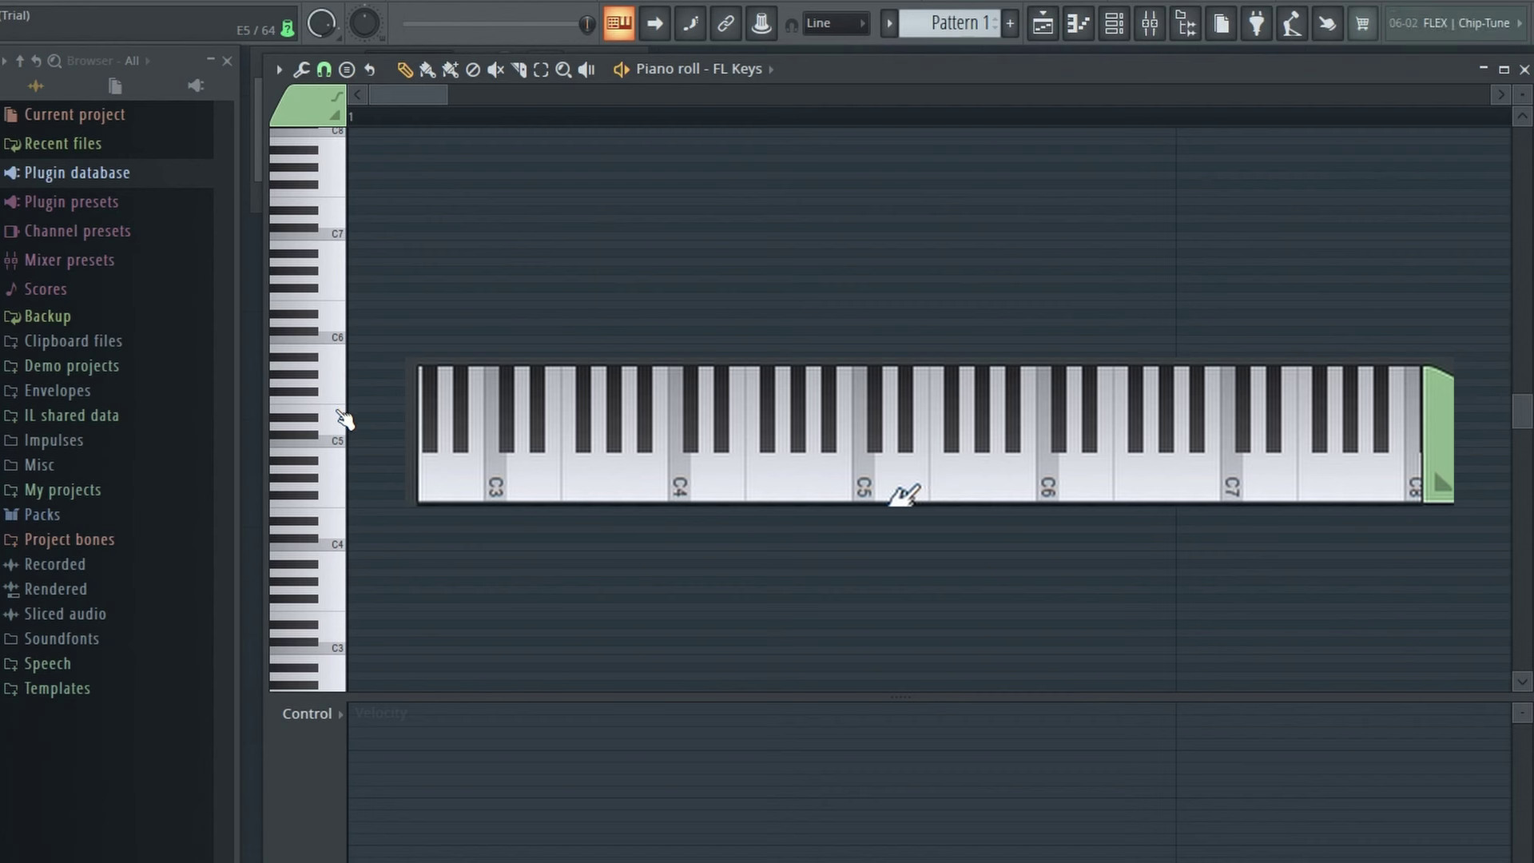
Step: Play the white notes of the C major scale from C4 up to C5, ending on G
key(z)
key(x)
key(c)
key(v)
key(m)
key(comma)
key(b)
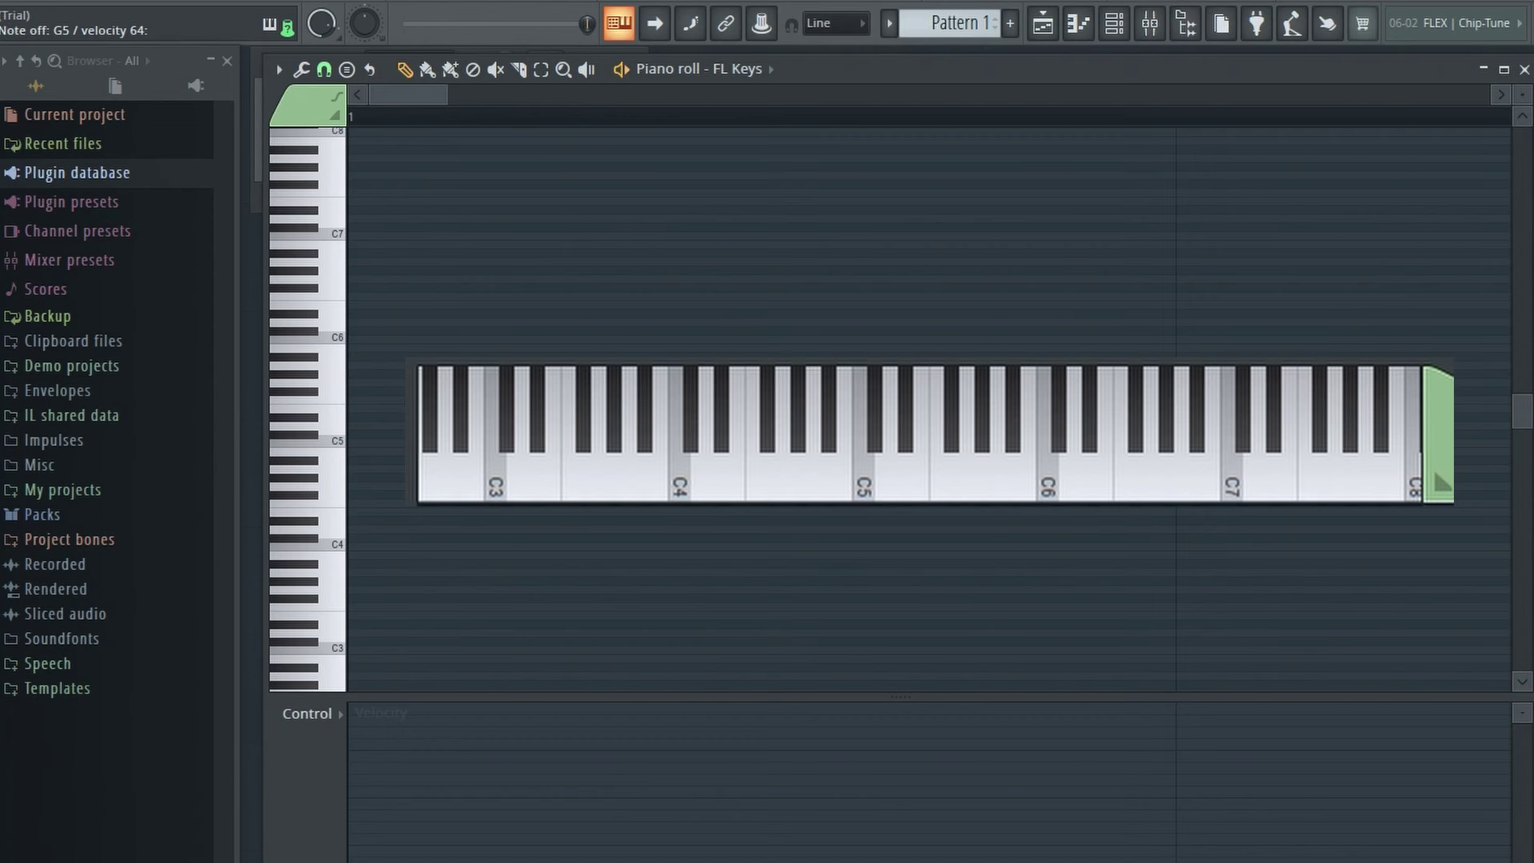
Step: Play the single notes F#4, G5, D5, C5, B4 and F5
key(g)
key(t)
key(t)
key(w)
key(q)
key(m)
key(r)
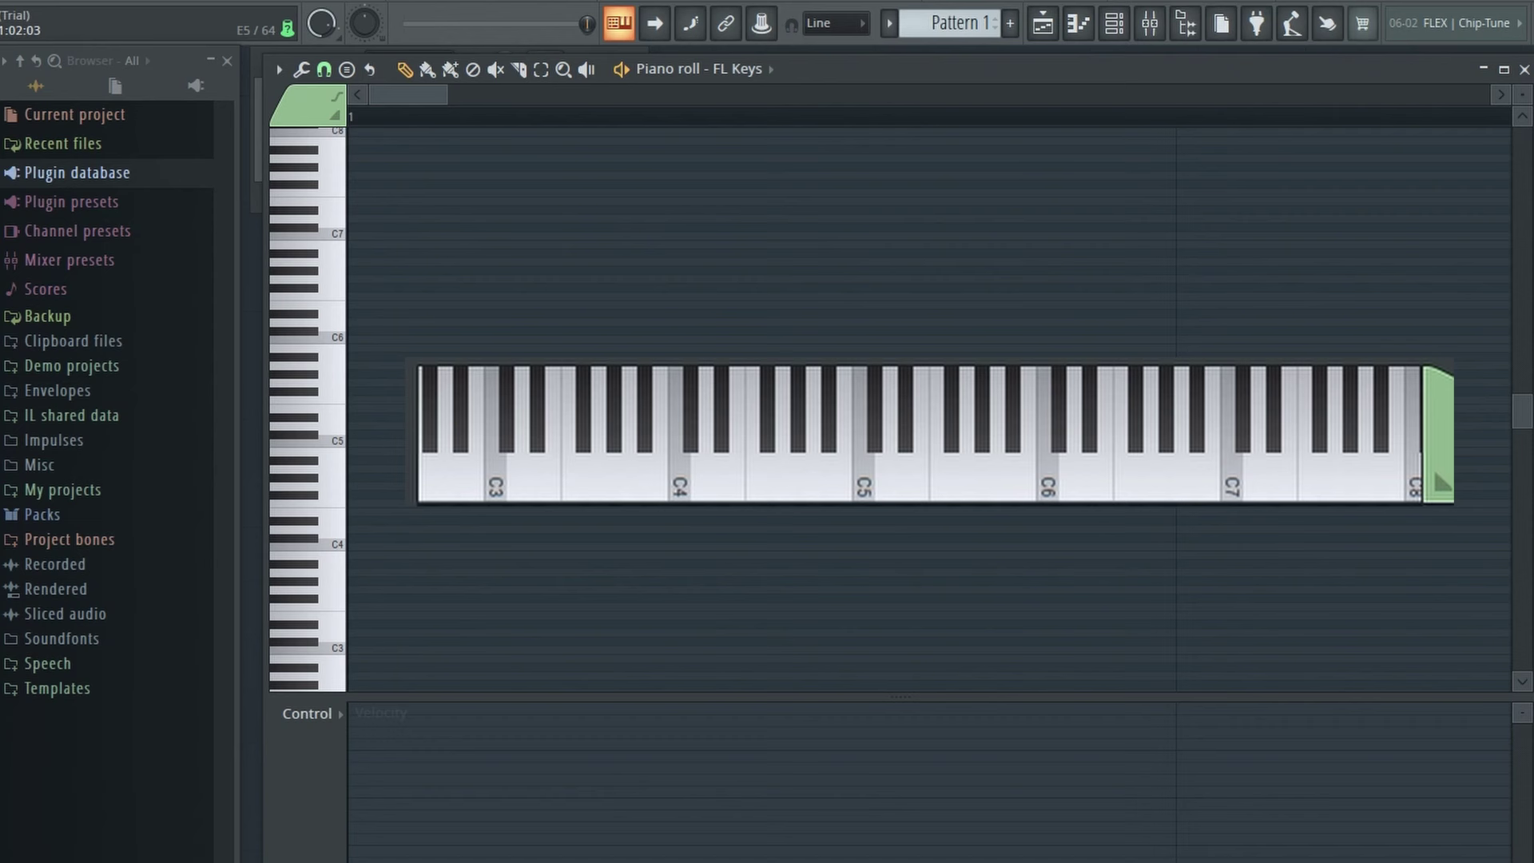
Step: Play the D major scale from D4 up to D5 and back down to D4
key(x)
key(c)
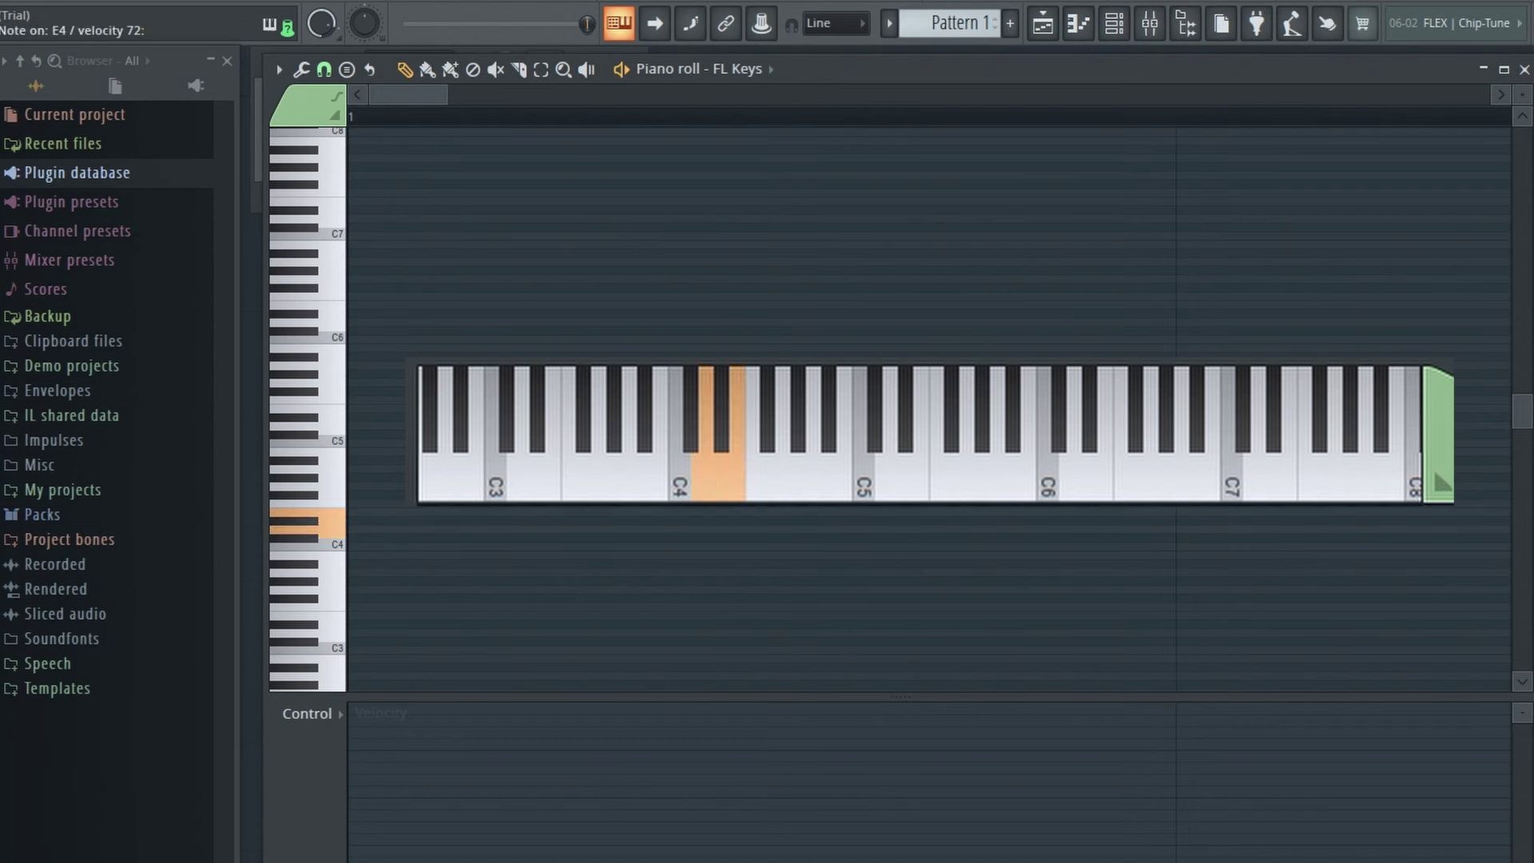
key(b)
key(w)
key(w)
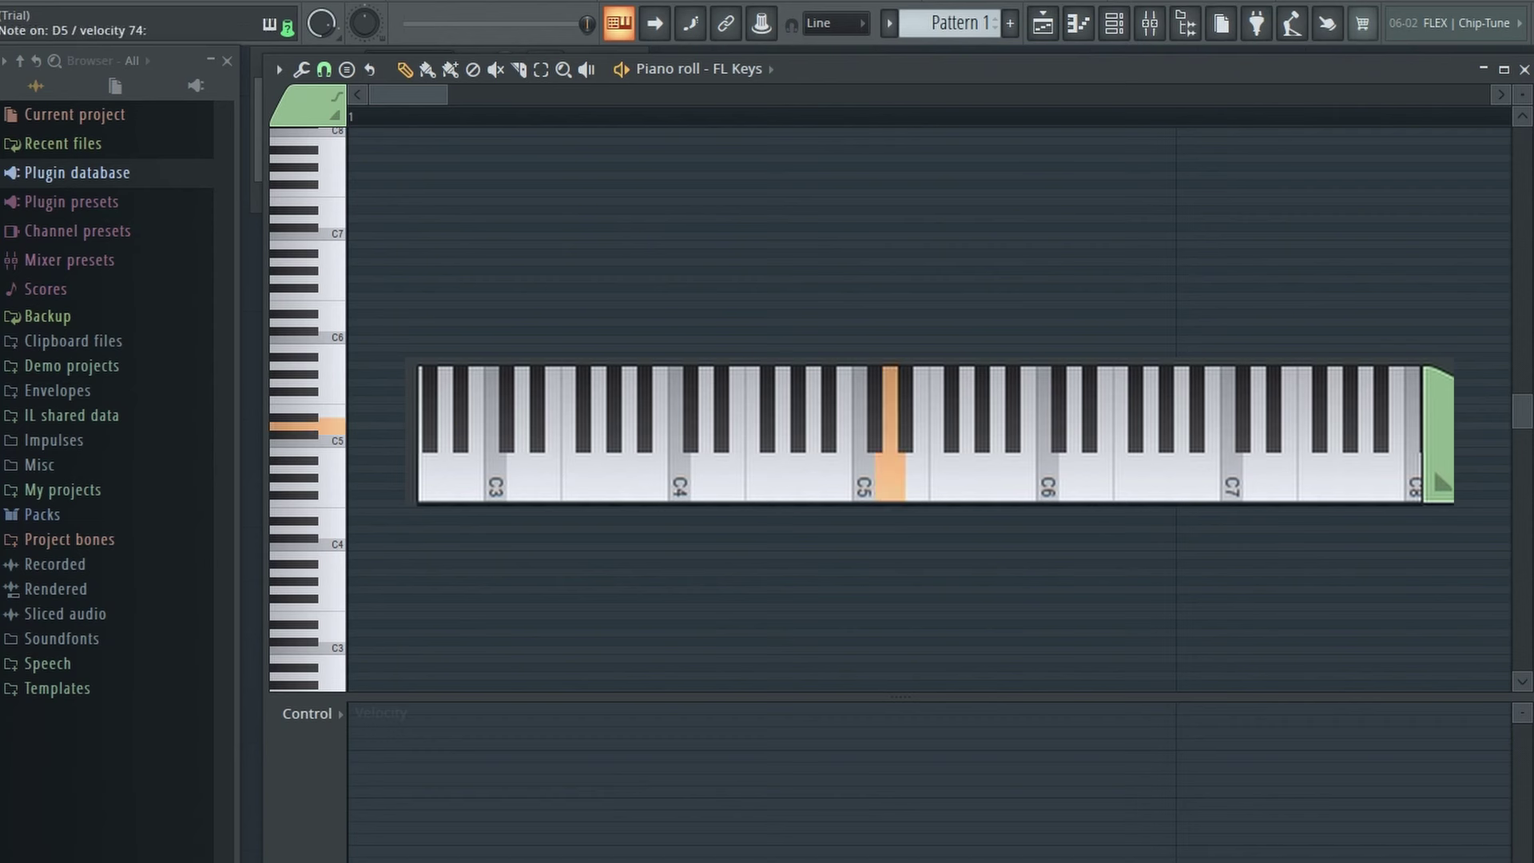
key(n)
key(b)
key(g)
key(c)
key(x)
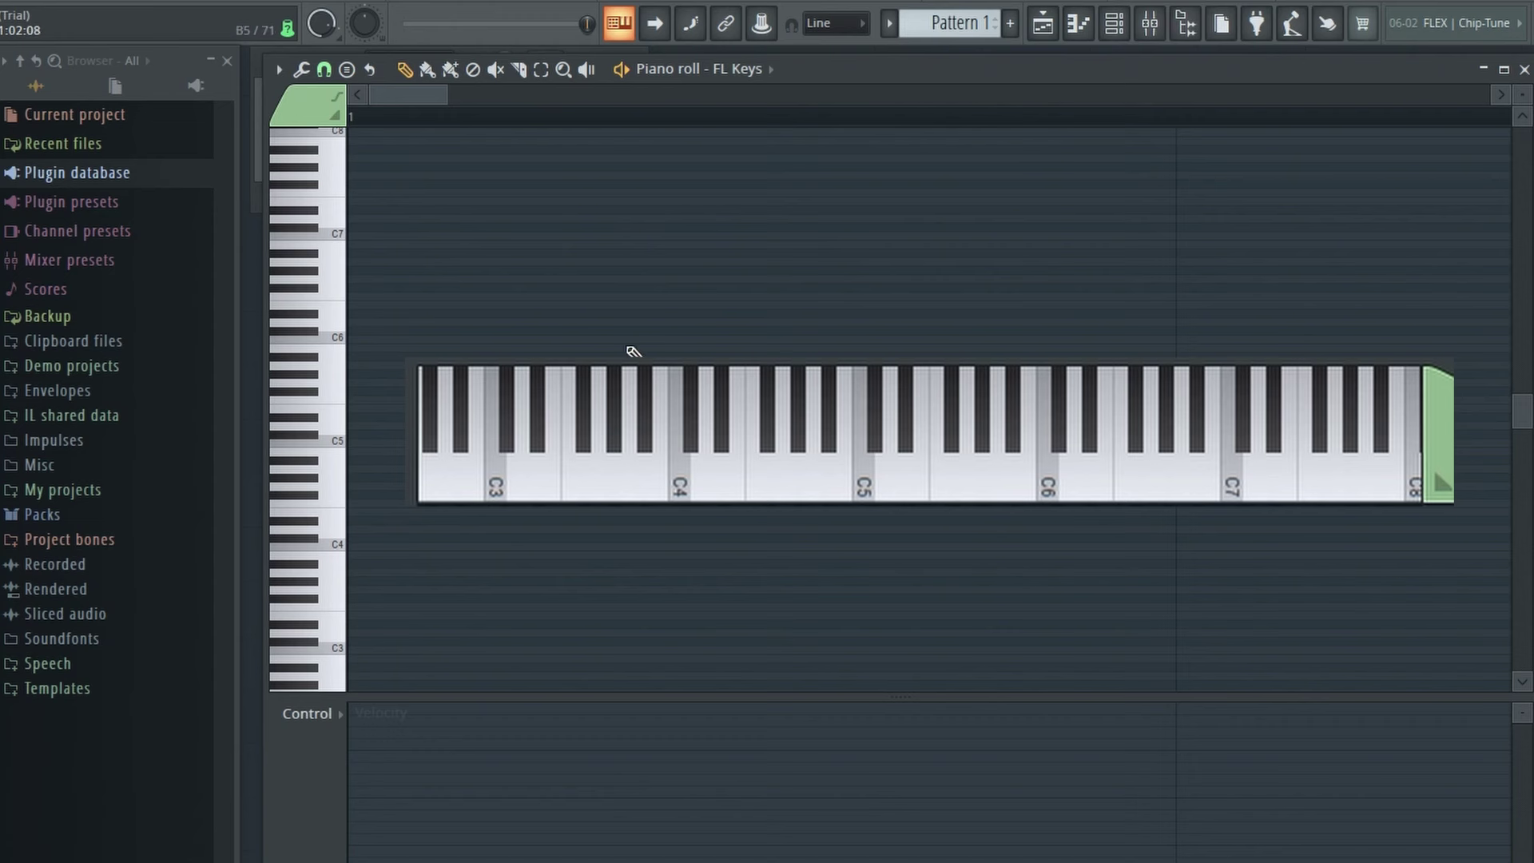
Step: Play the A major scale from A4 up to A5 and back down, using C#5, F#5 and G#5
key(n)
key(2)
key(w)
key(e)
key(5)
key(6)
key(y)
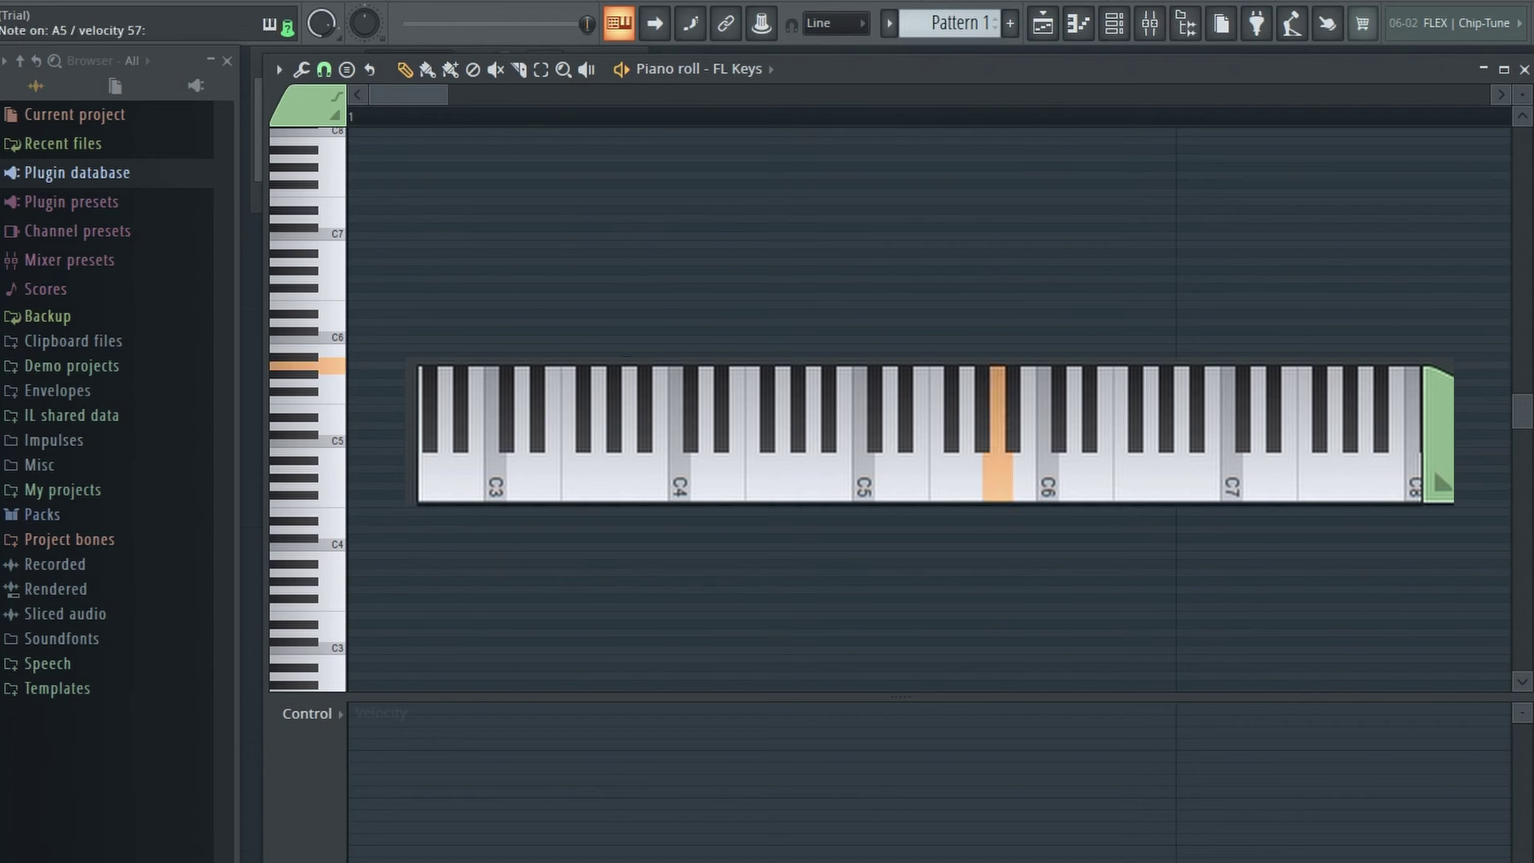
key(5)
key(2)
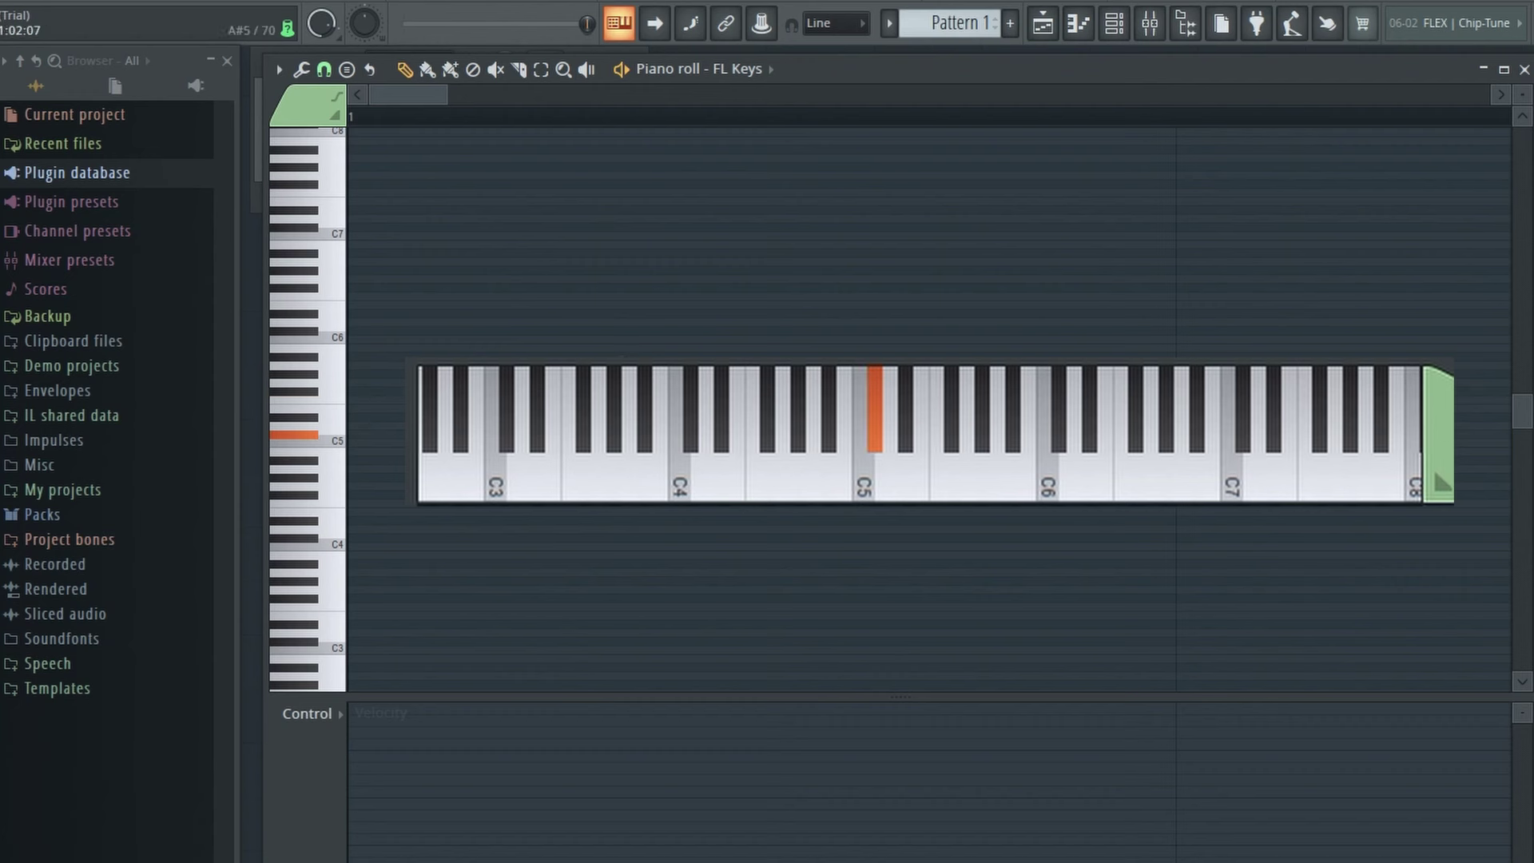
key(m)
key(n)
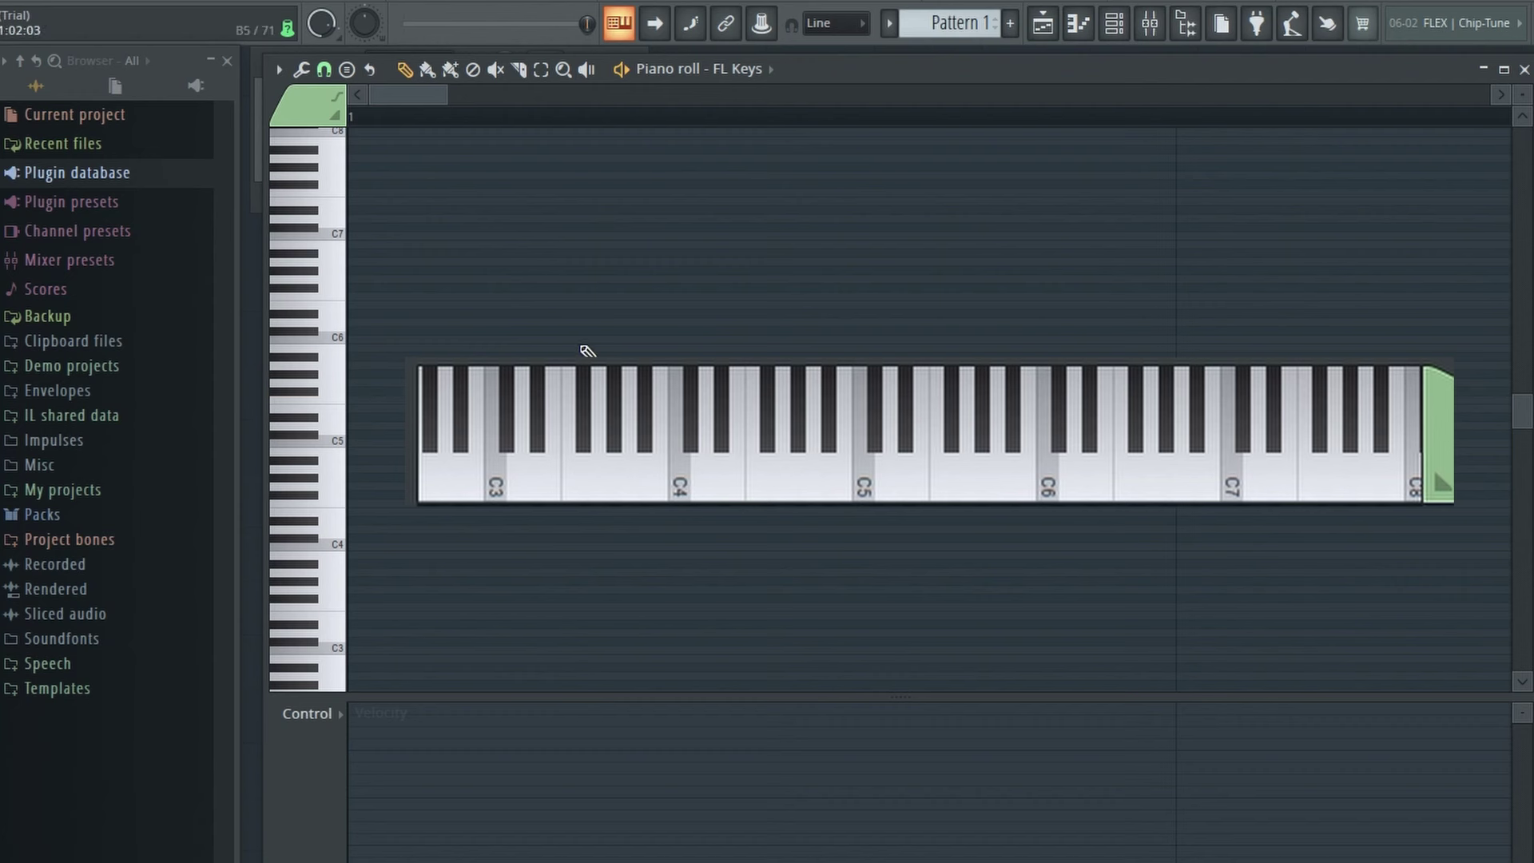
Step: Play the sharp notes F#4, C#5, G#4 and D#4 along with E4 and E5
key(g)
key(2)
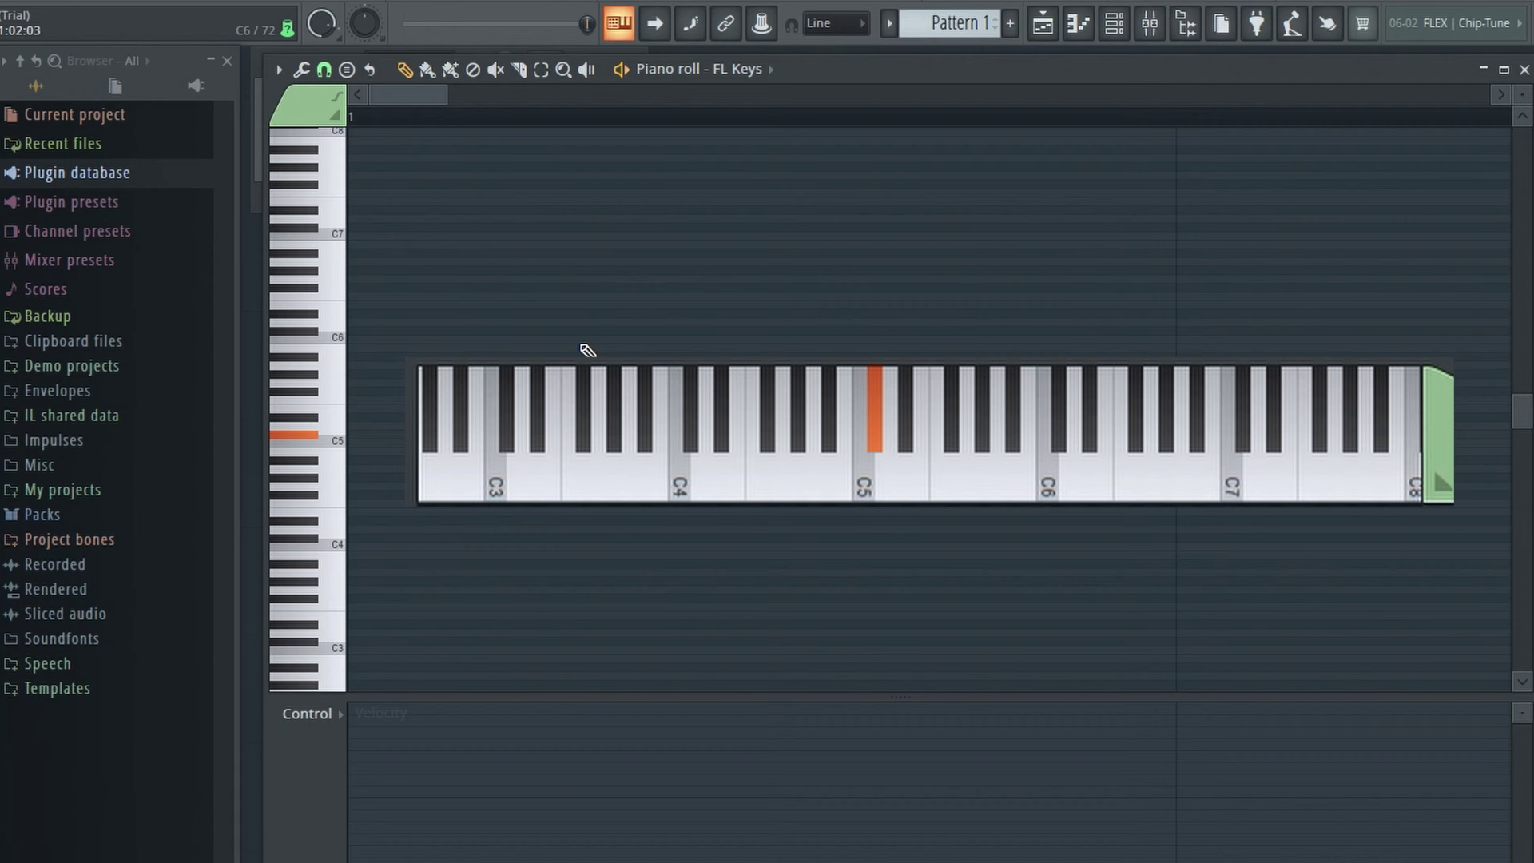
key(h)
key(d)
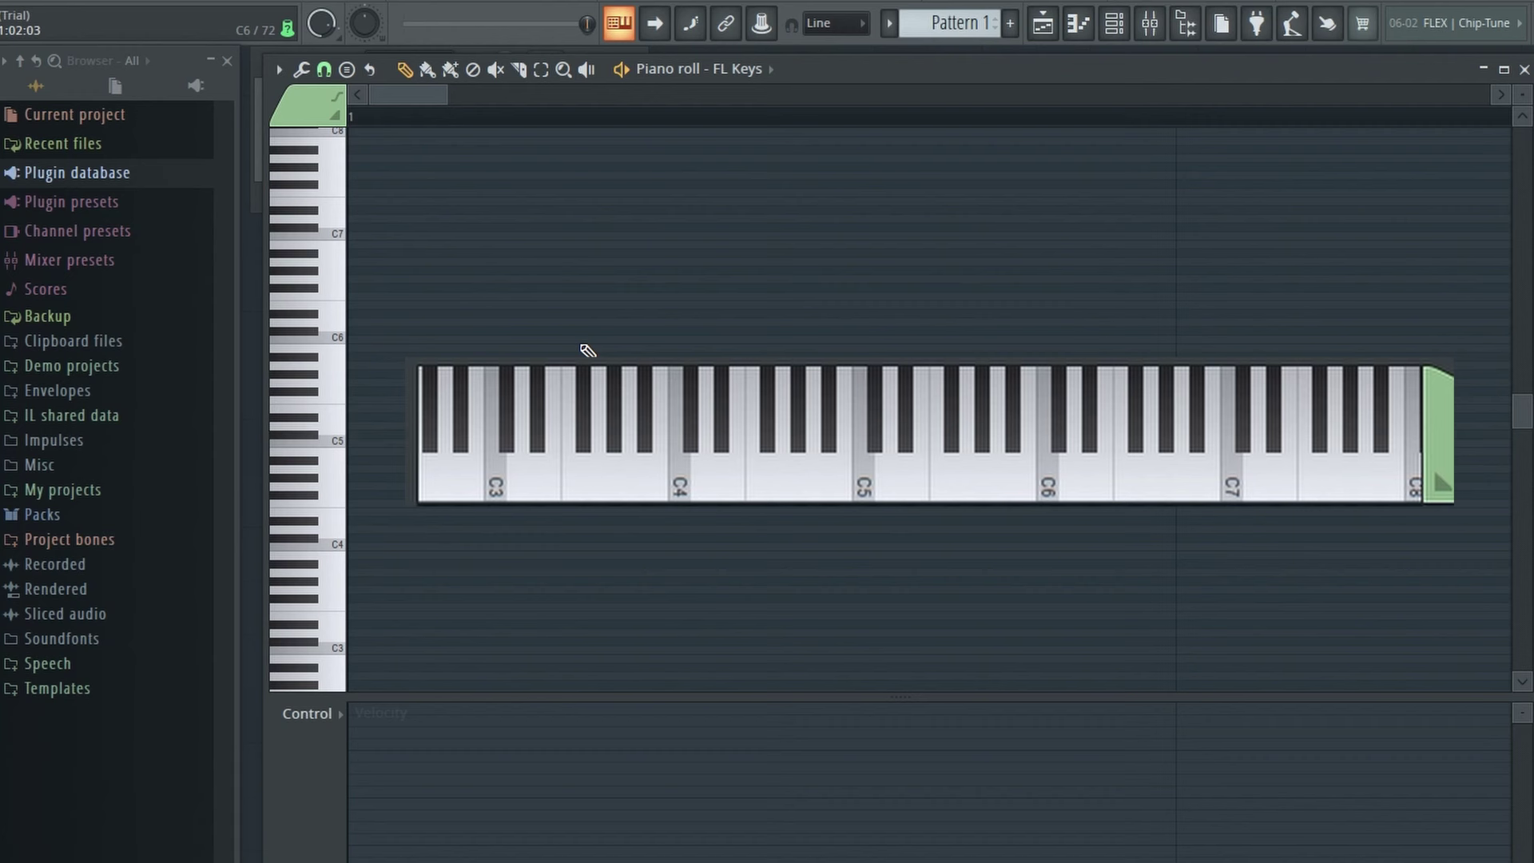
key(c)
key(g)
key(h)
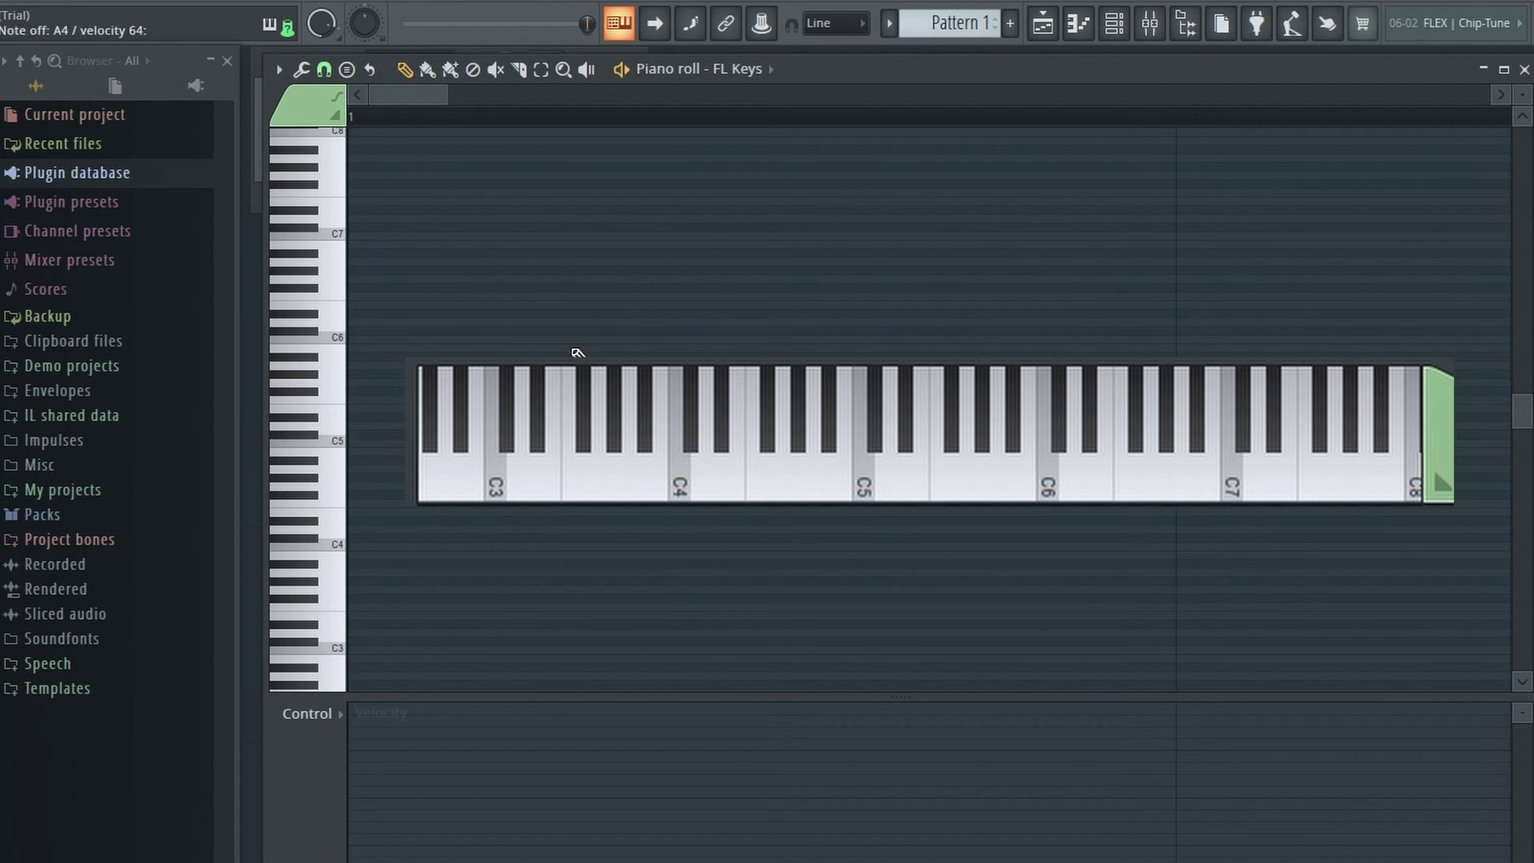
key(e)
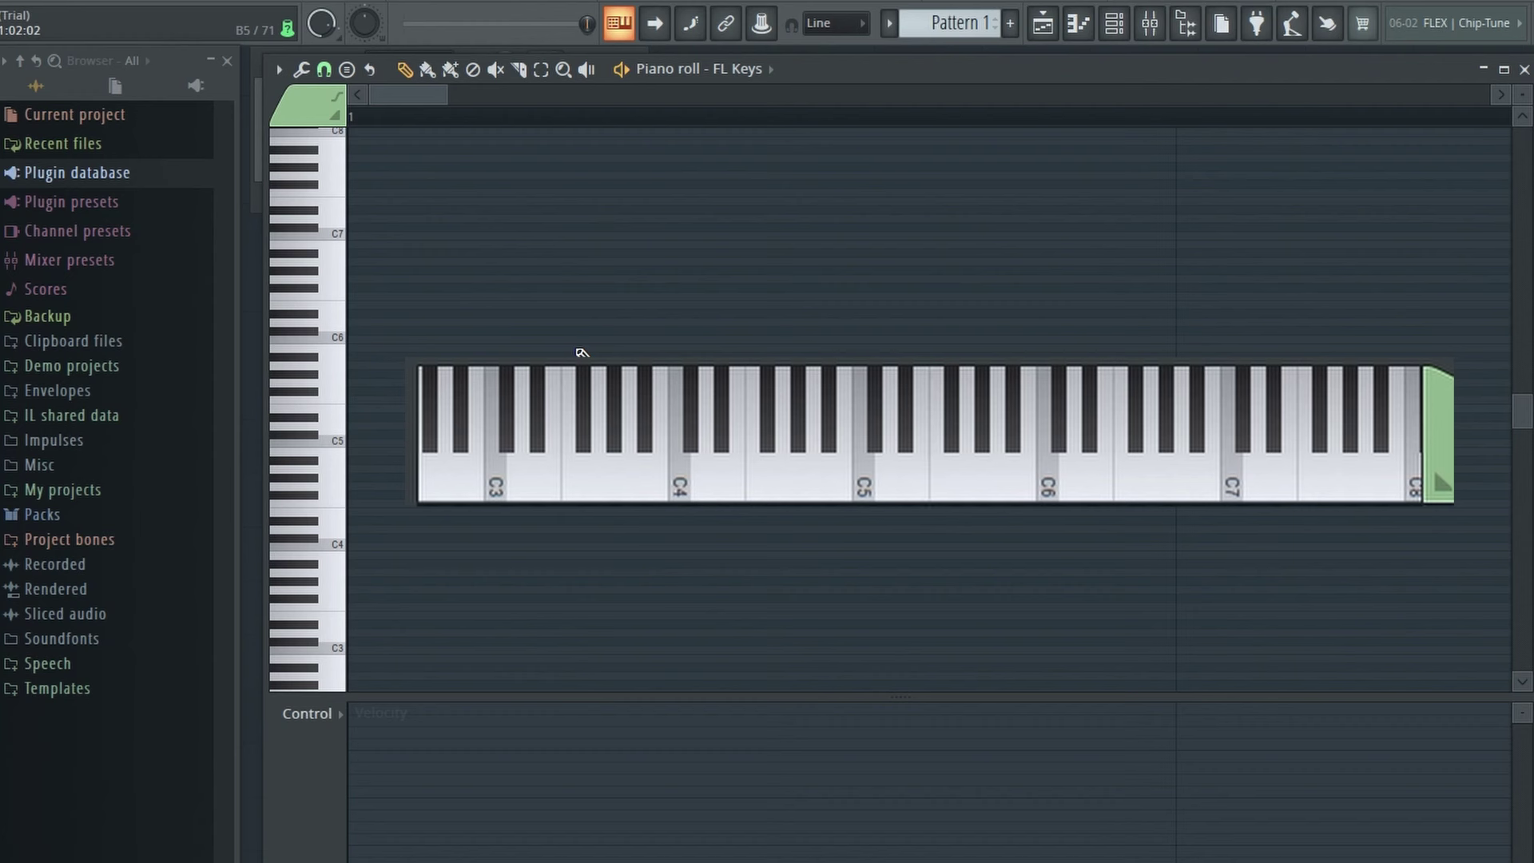
Step: Play the notes B, A, F# and E one after another in descending order
key(m)
key(n)
key(g)
key(c)
Step: Play the C# major chord with C#4, F4 and G#4, repeating it with C#5 added on top
key(s)
key(v)
key(h)
key(s)
key(v)
key(h)
key(2)
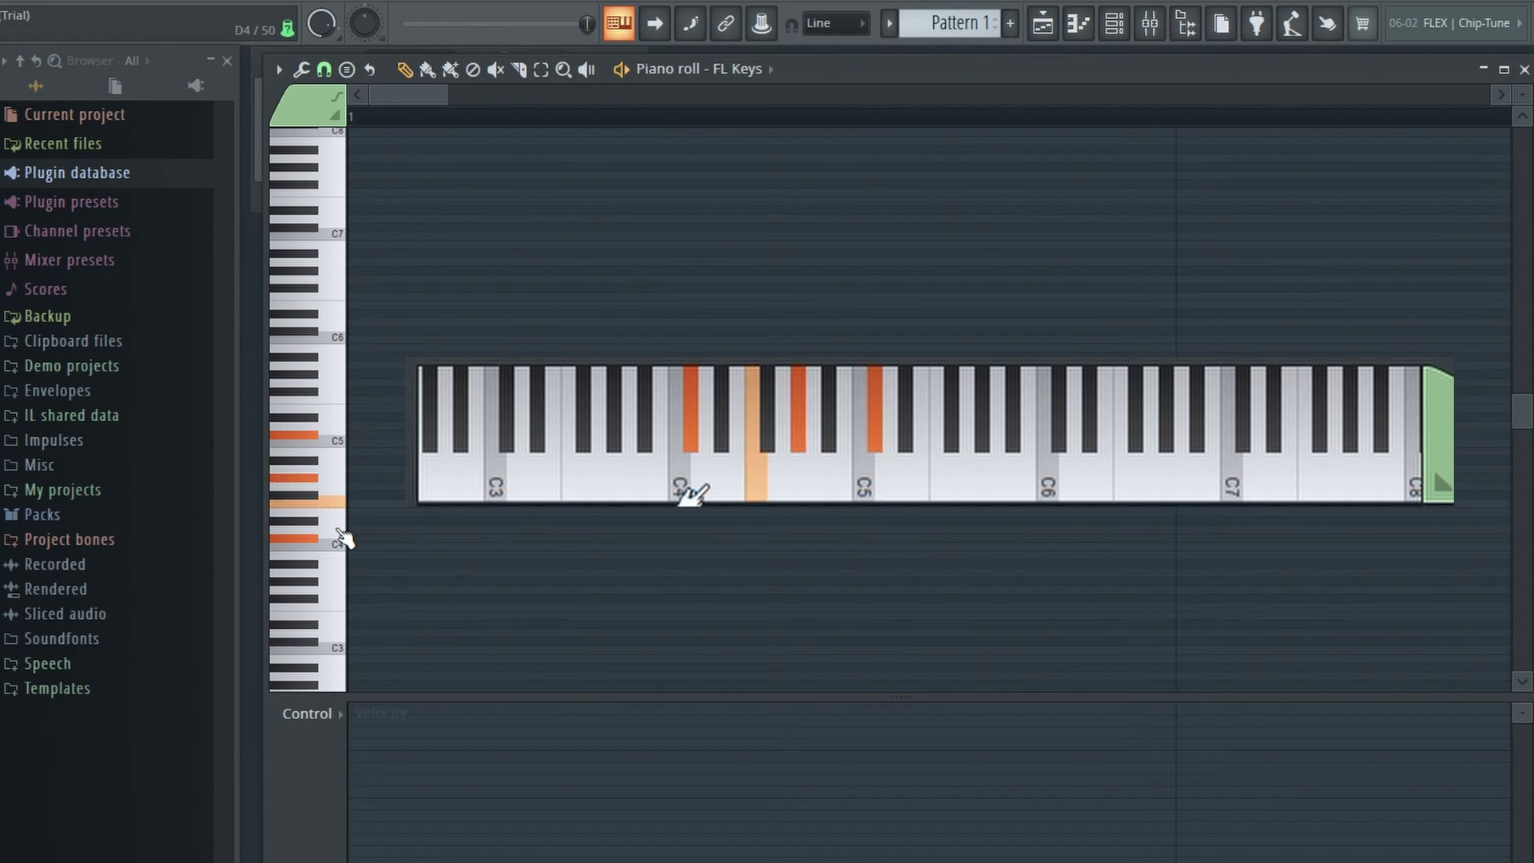
Step: Sound the neighbouring notes D4 and C4 on the piano roll's keyboard to compare the interval between them
click(342, 530)
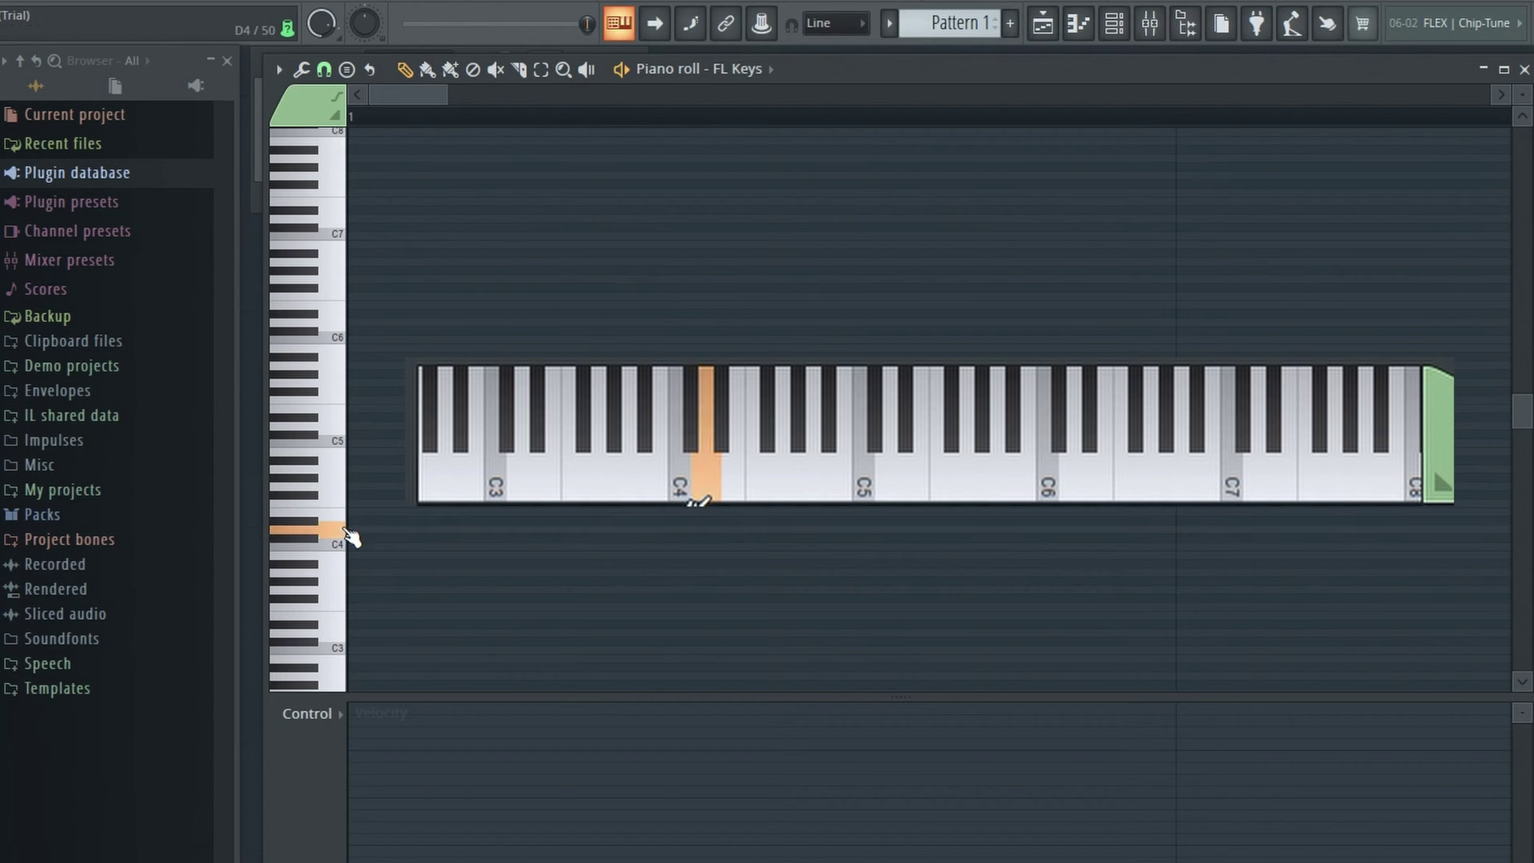
click(332, 538)
click(345, 553)
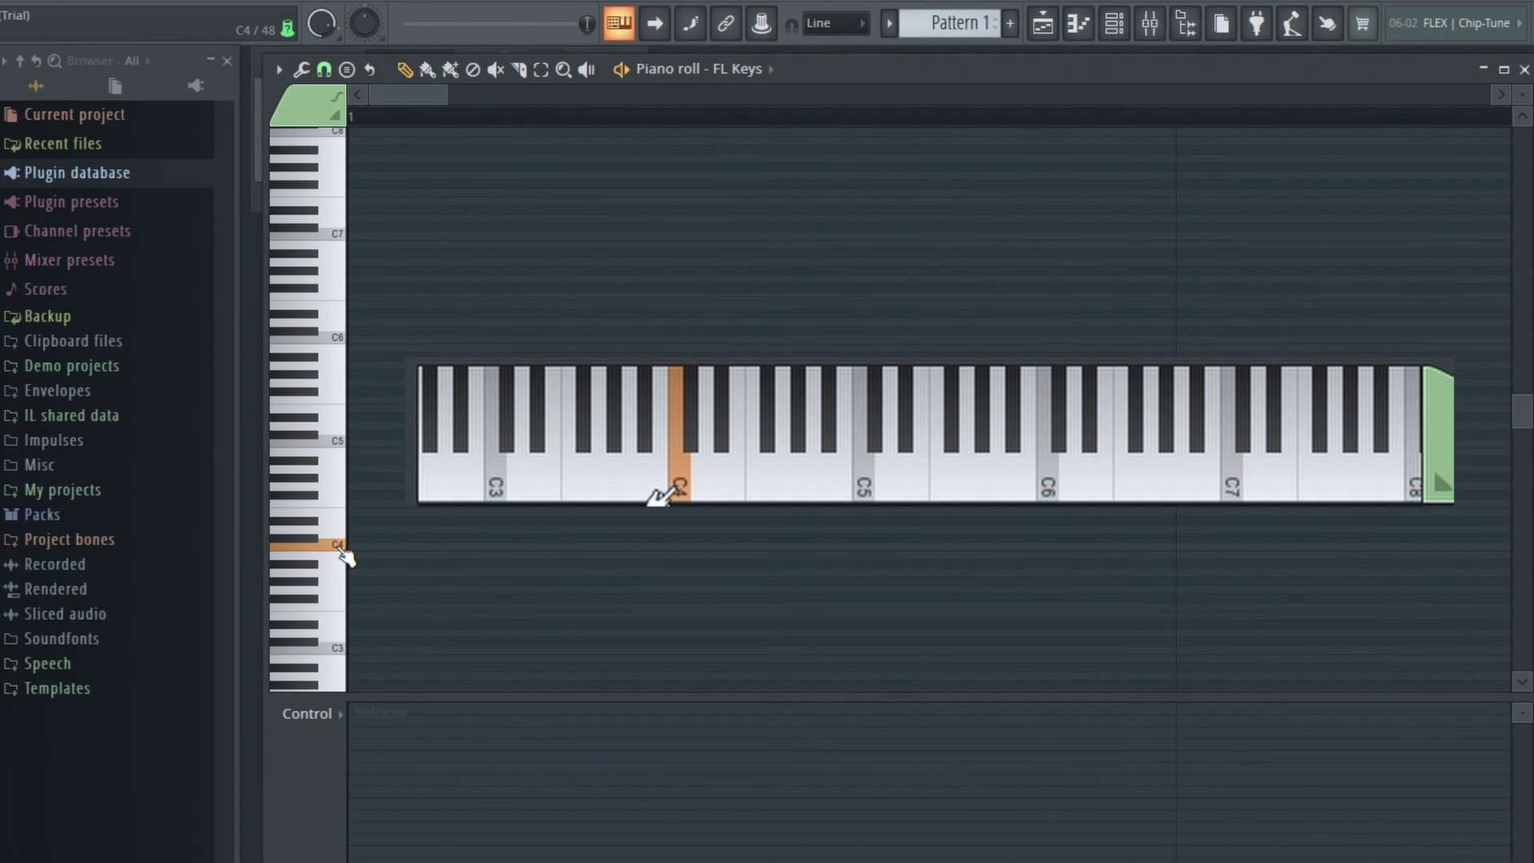
click(332, 539)
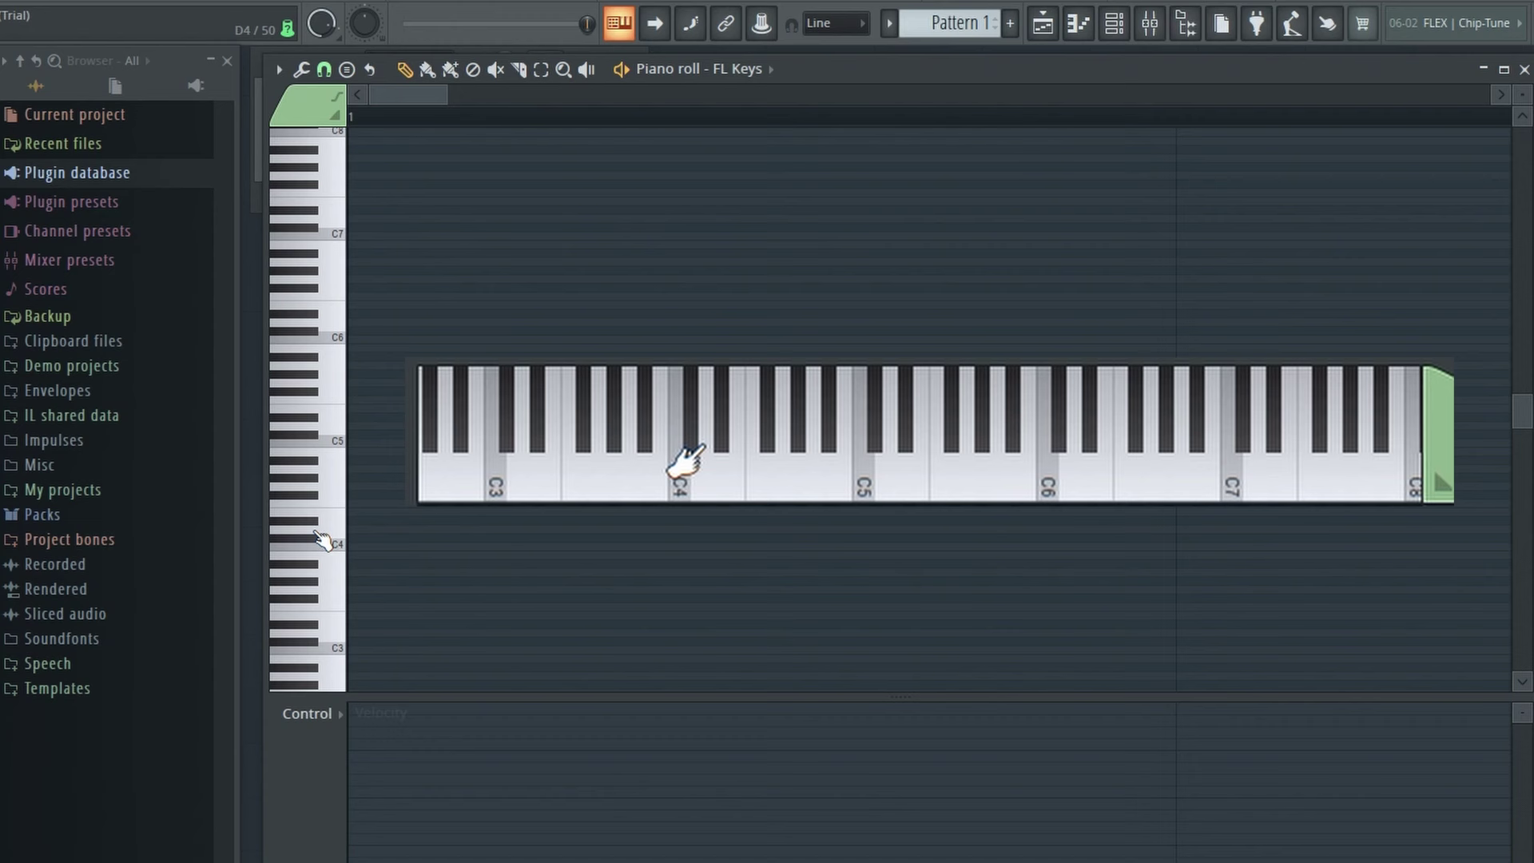
Step: Play F# twice, followed by the semitone pair C5 and C#5
key(g)
key(g)
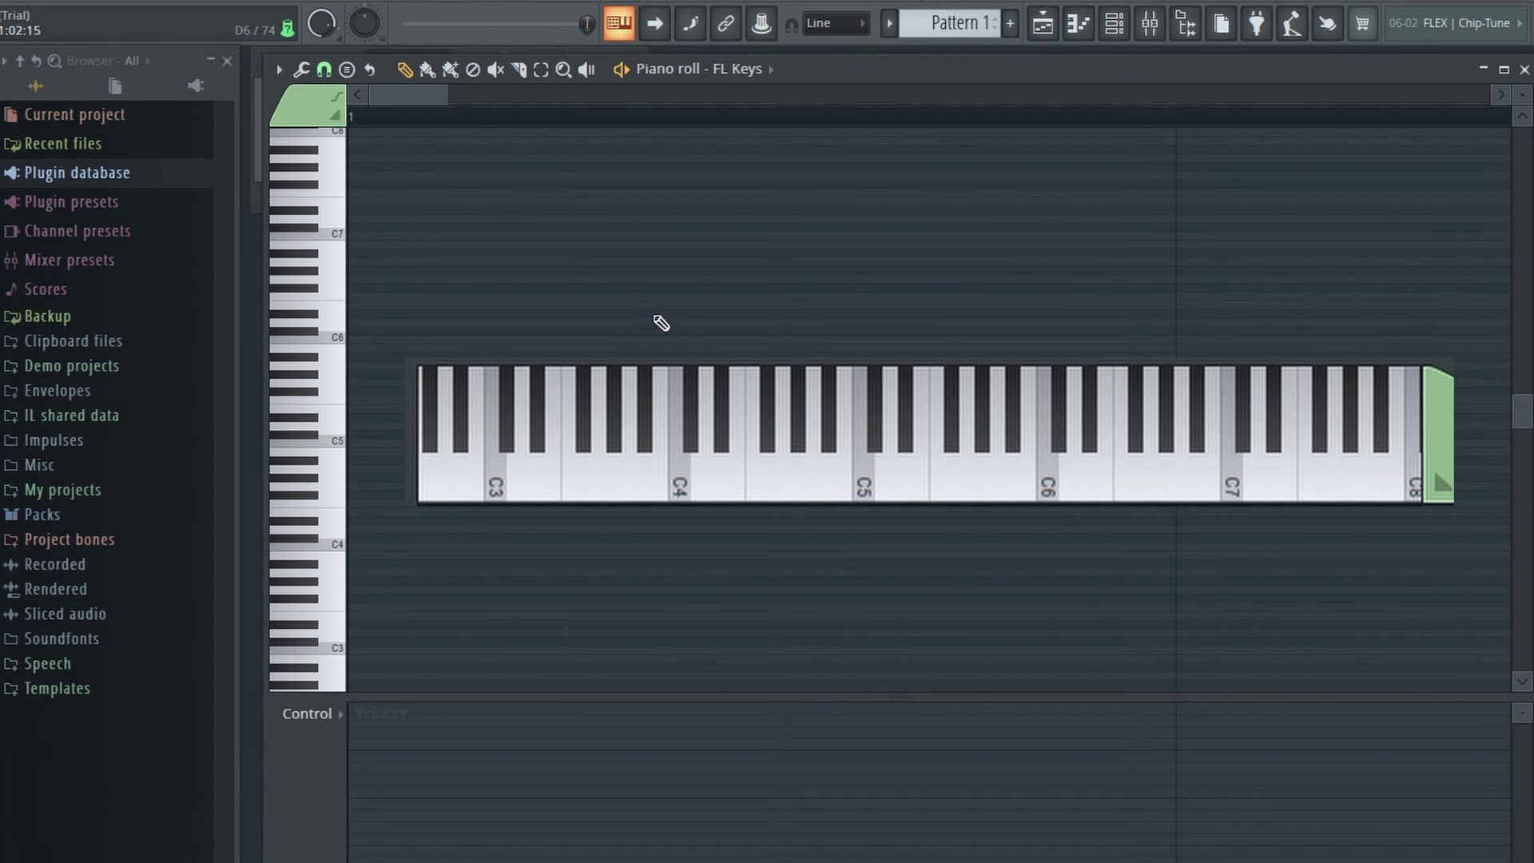
key(z)
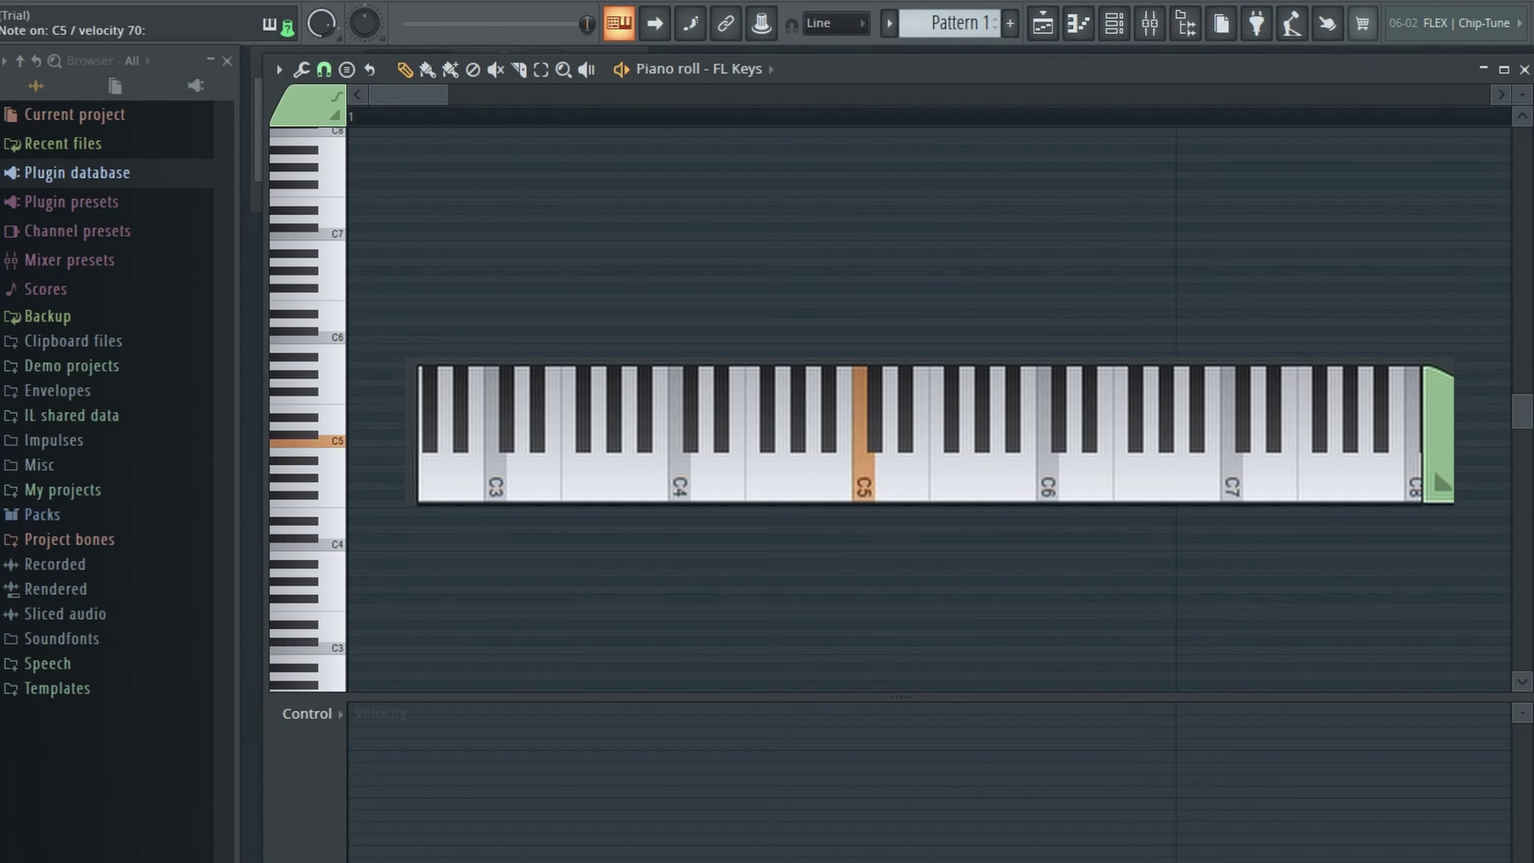
key(s)
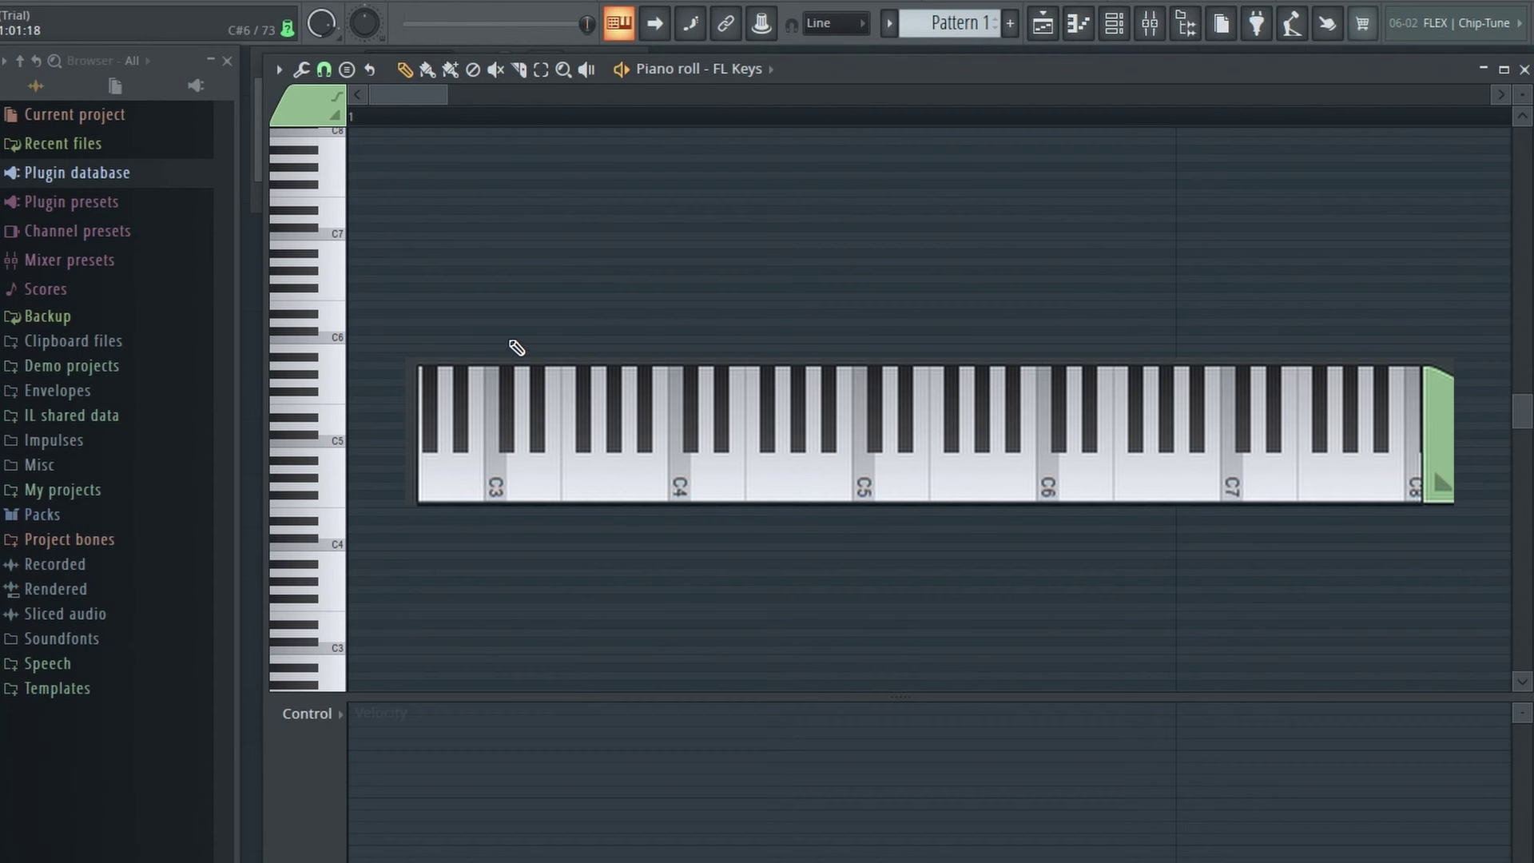
Step: Demonstrate tone and semitone intervals by playing C5, D5, D#5, E5, F5, B5 and C6 individually
key(z)
key(x)
key(x)
key(d)
key(c)
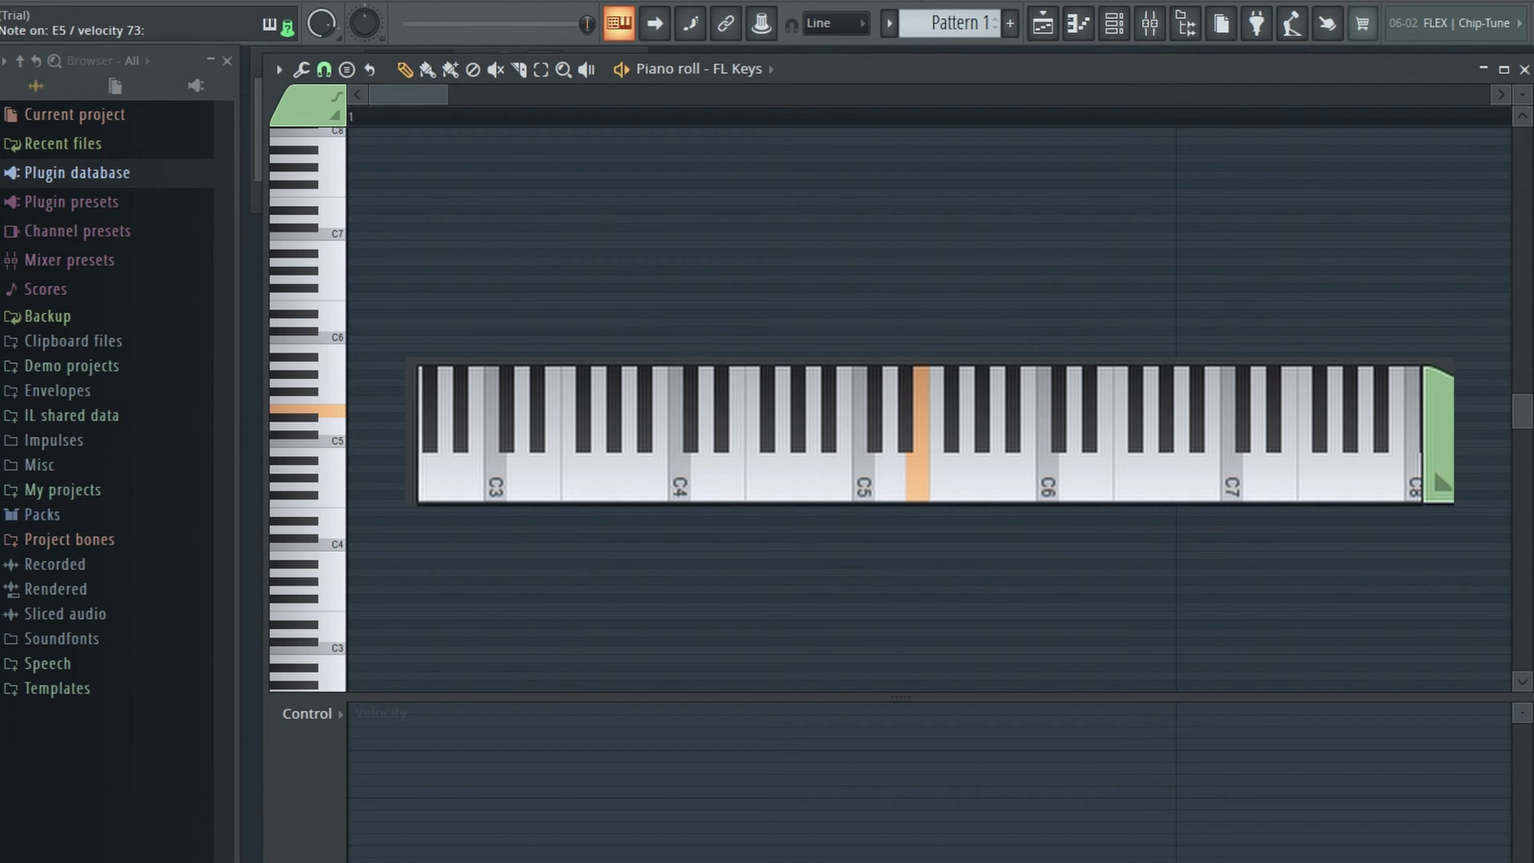
key(v)
key(m)
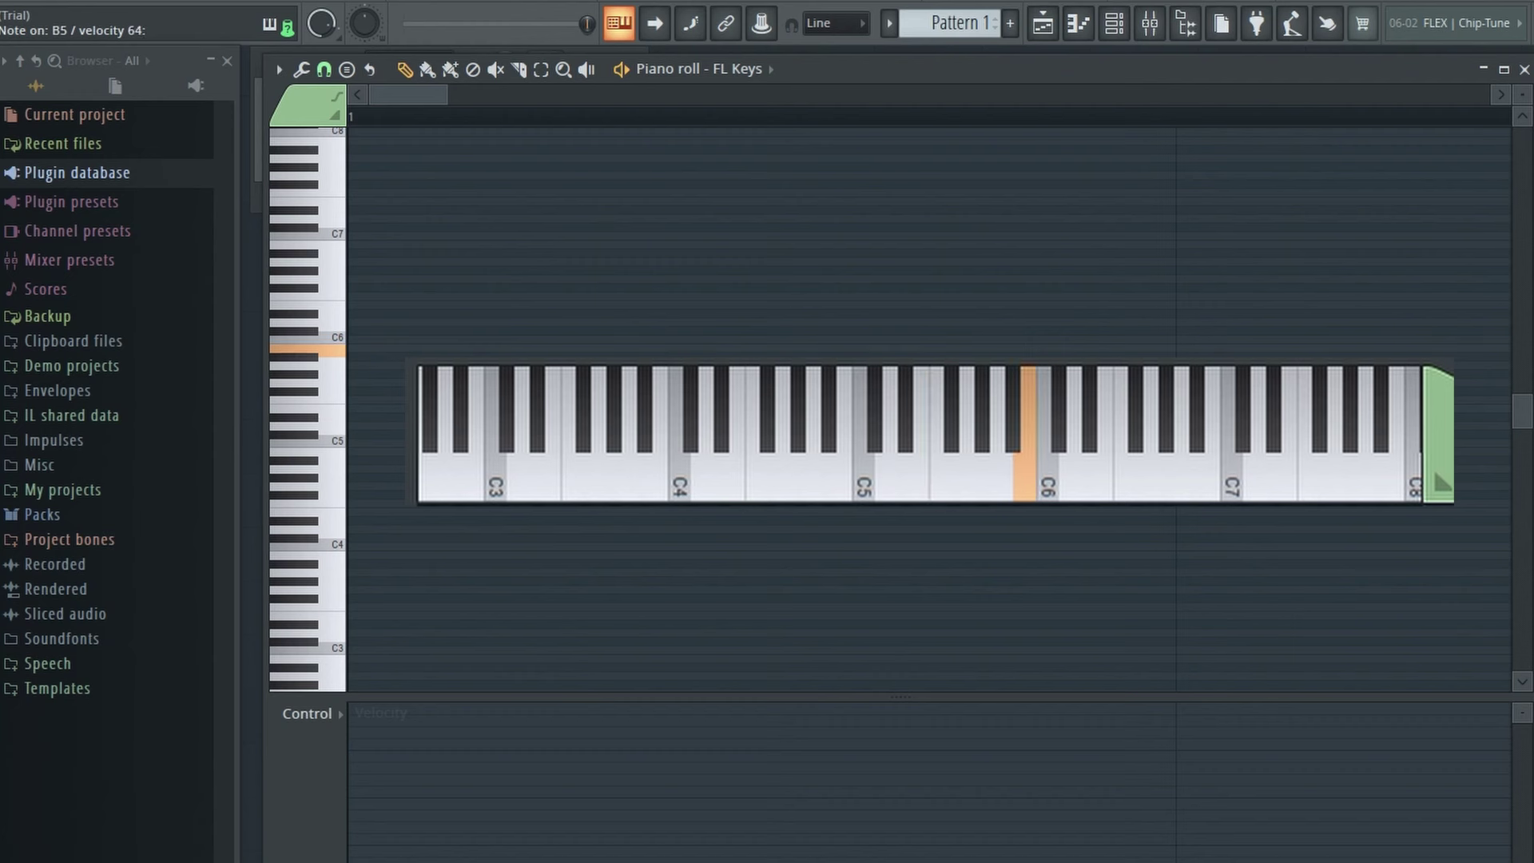
key(comma)
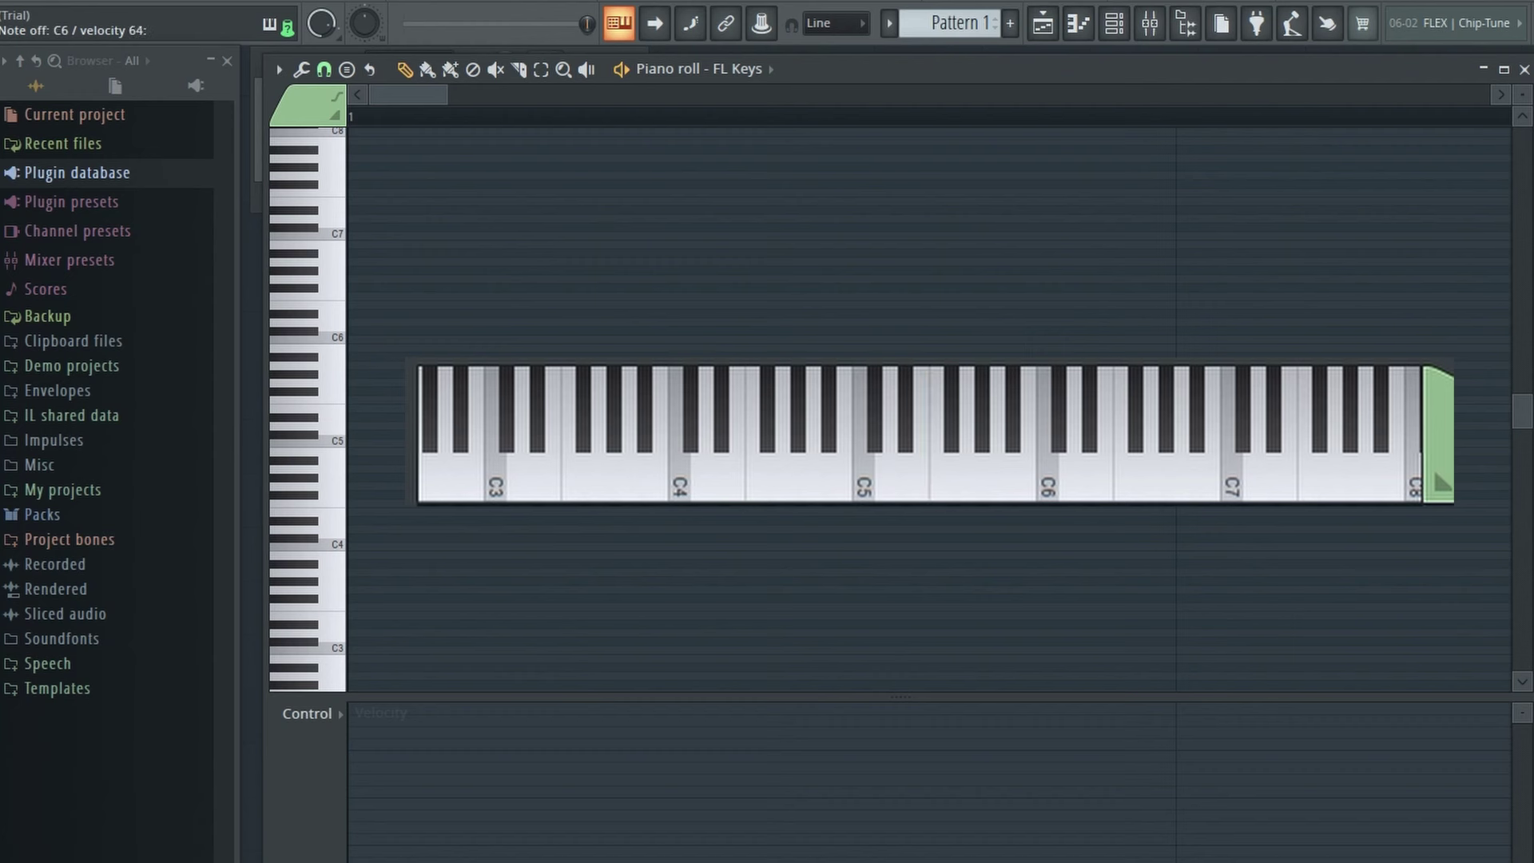
key(comma)
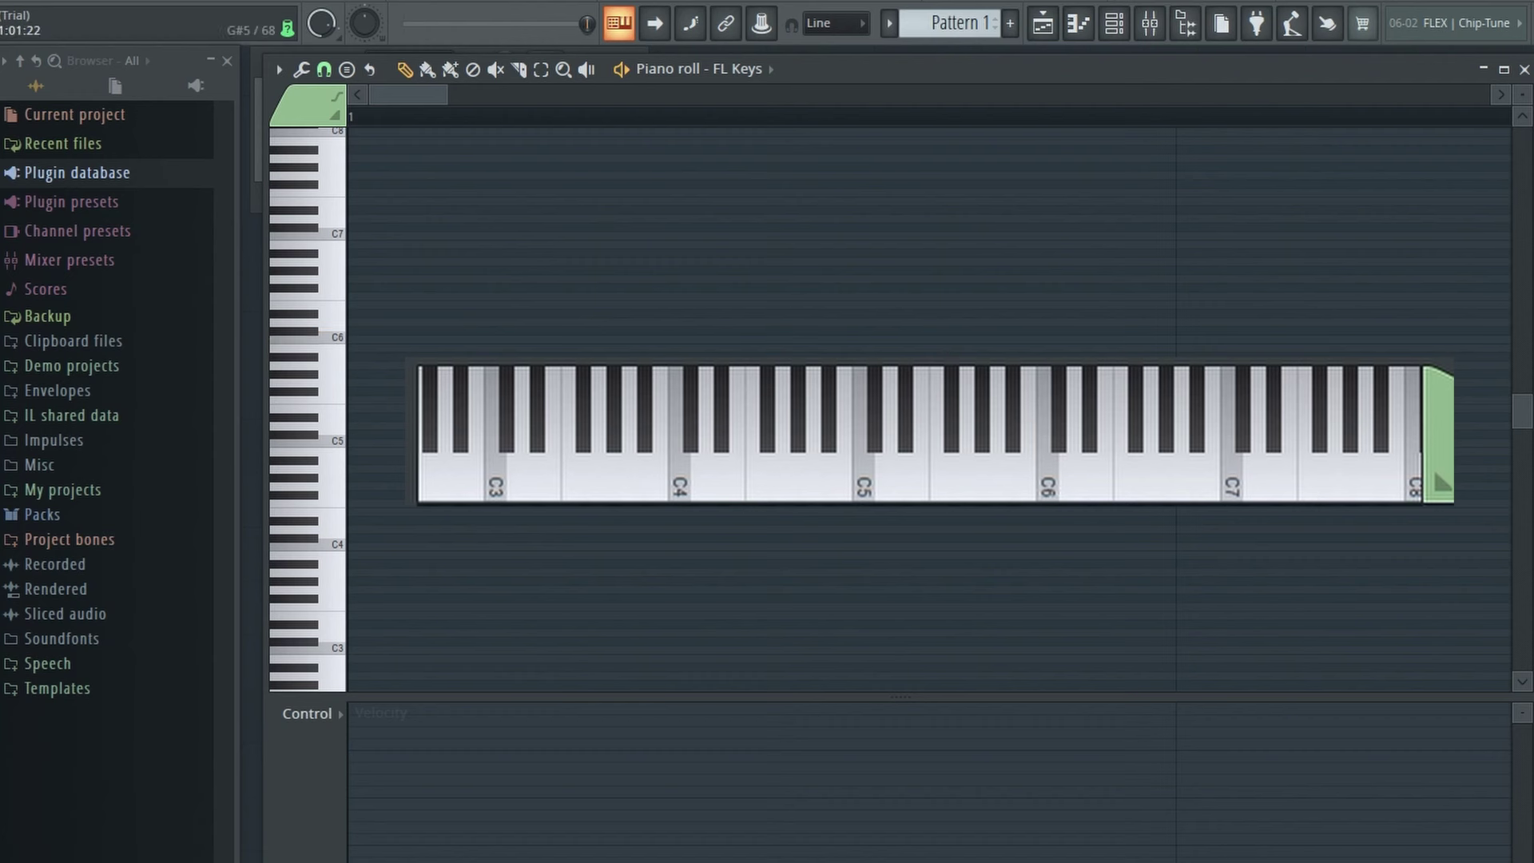
Step: Play the whole-tone notes D5, E5, F#5, G#5 and A#5, followed by E5 and G5
key(x)
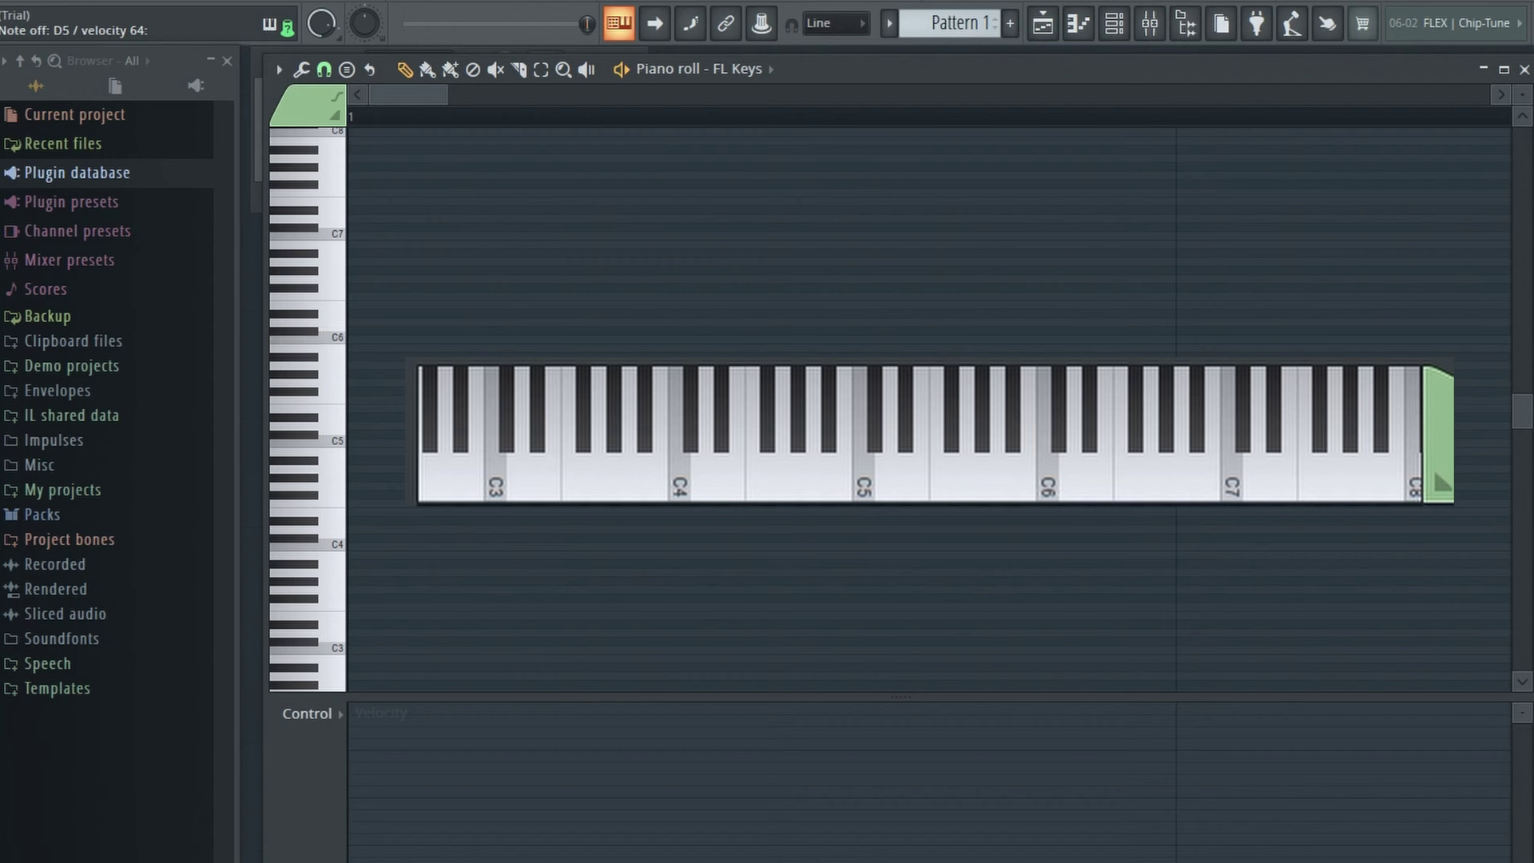
key(c)
key(g)
key(h)
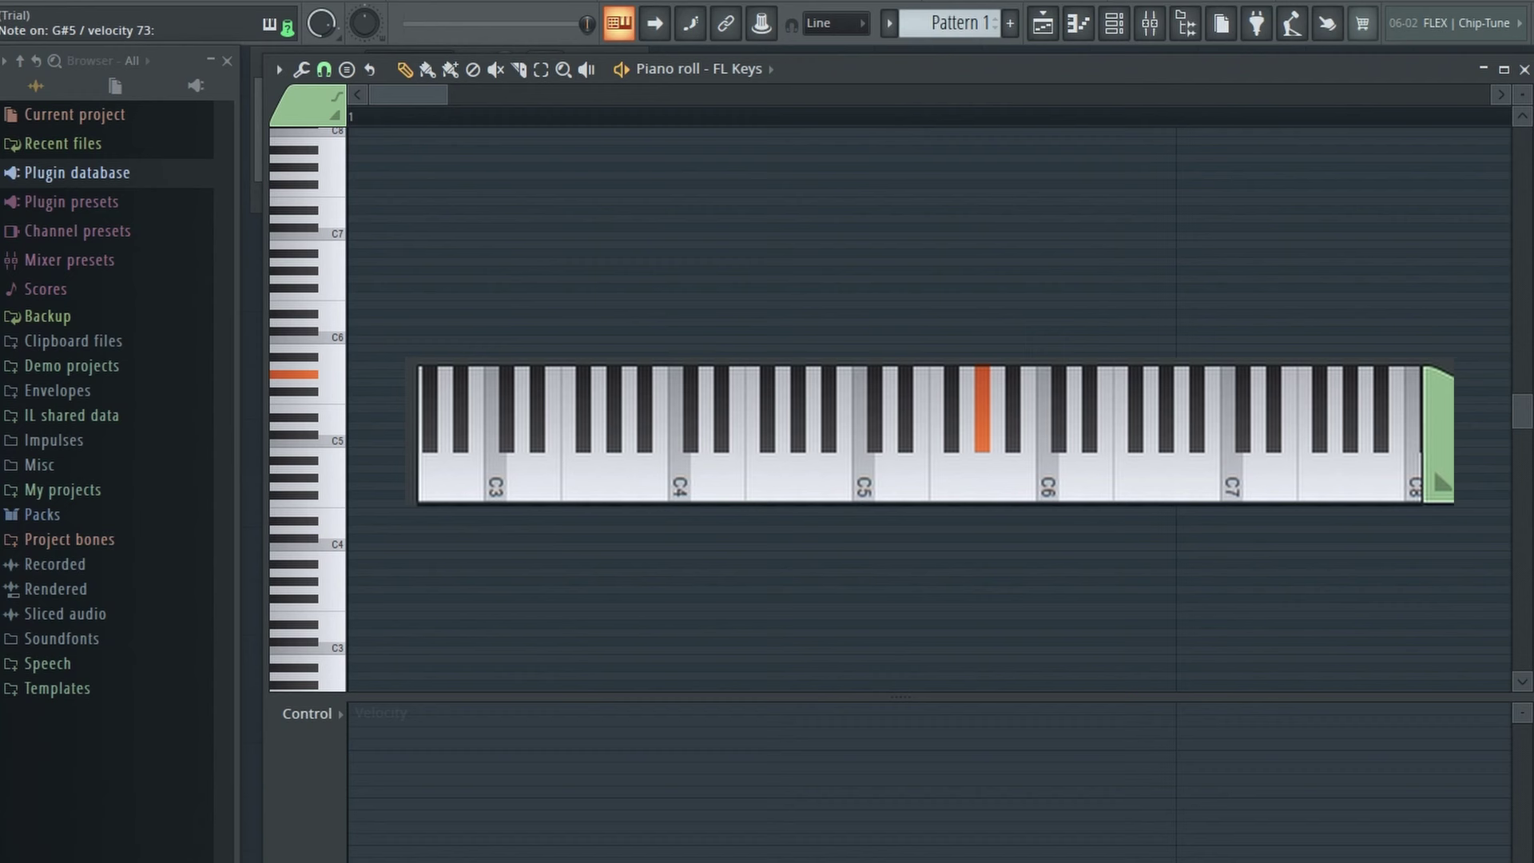
key(j)
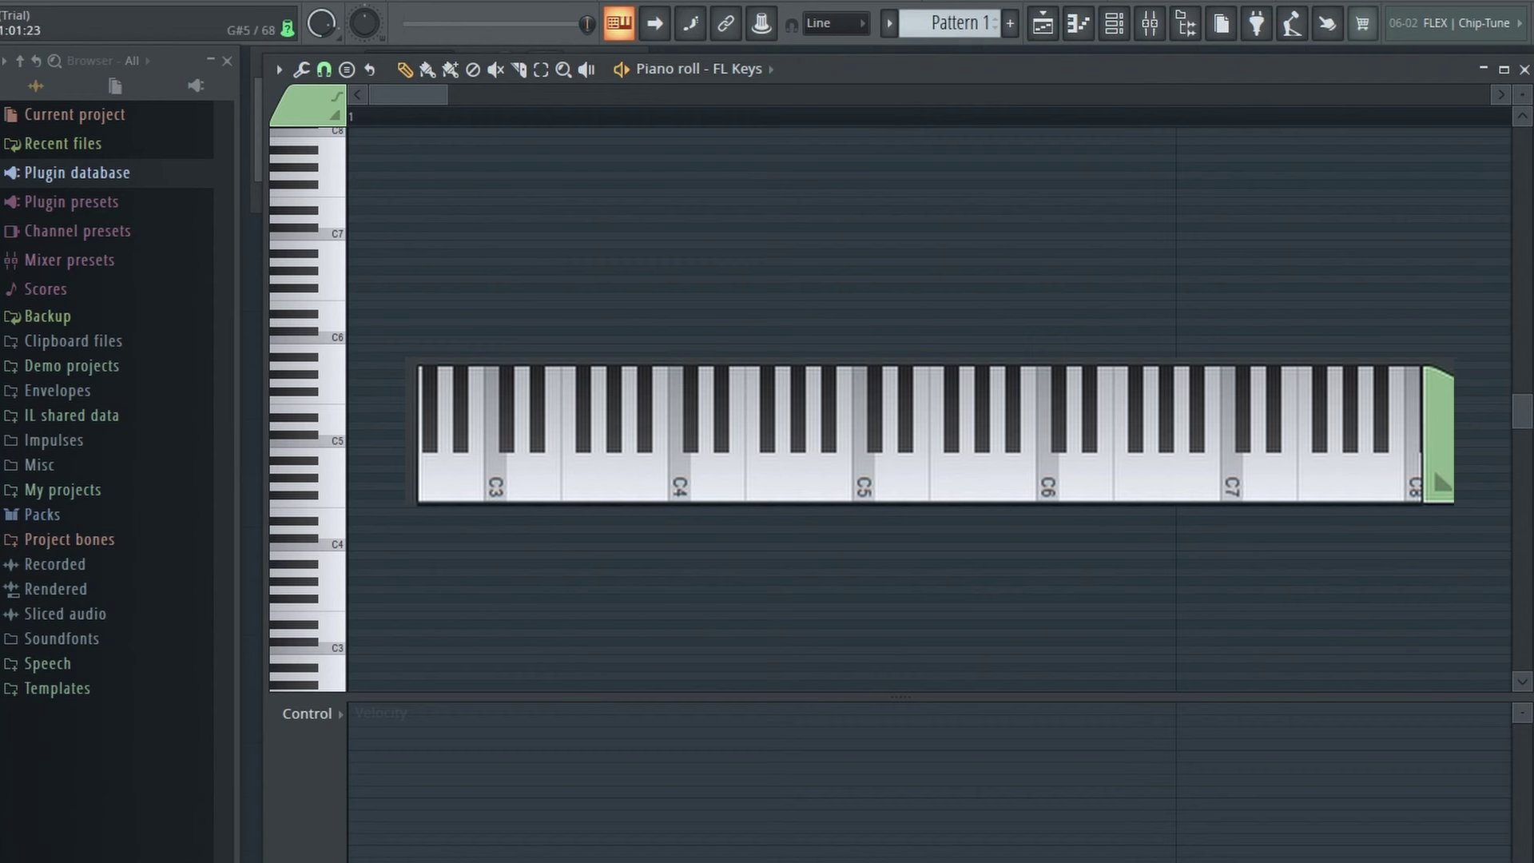
key(c)
key(b)
Step: Play the ascending notes C5, D5, E5, F#5, A5 and B5
key(z)
key(x)
key(c)
key(g)
key(n)
key(m)
Step: Play the first six notes of the C major scale from C5 up to A5, repeating A5
key(z)
key(x)
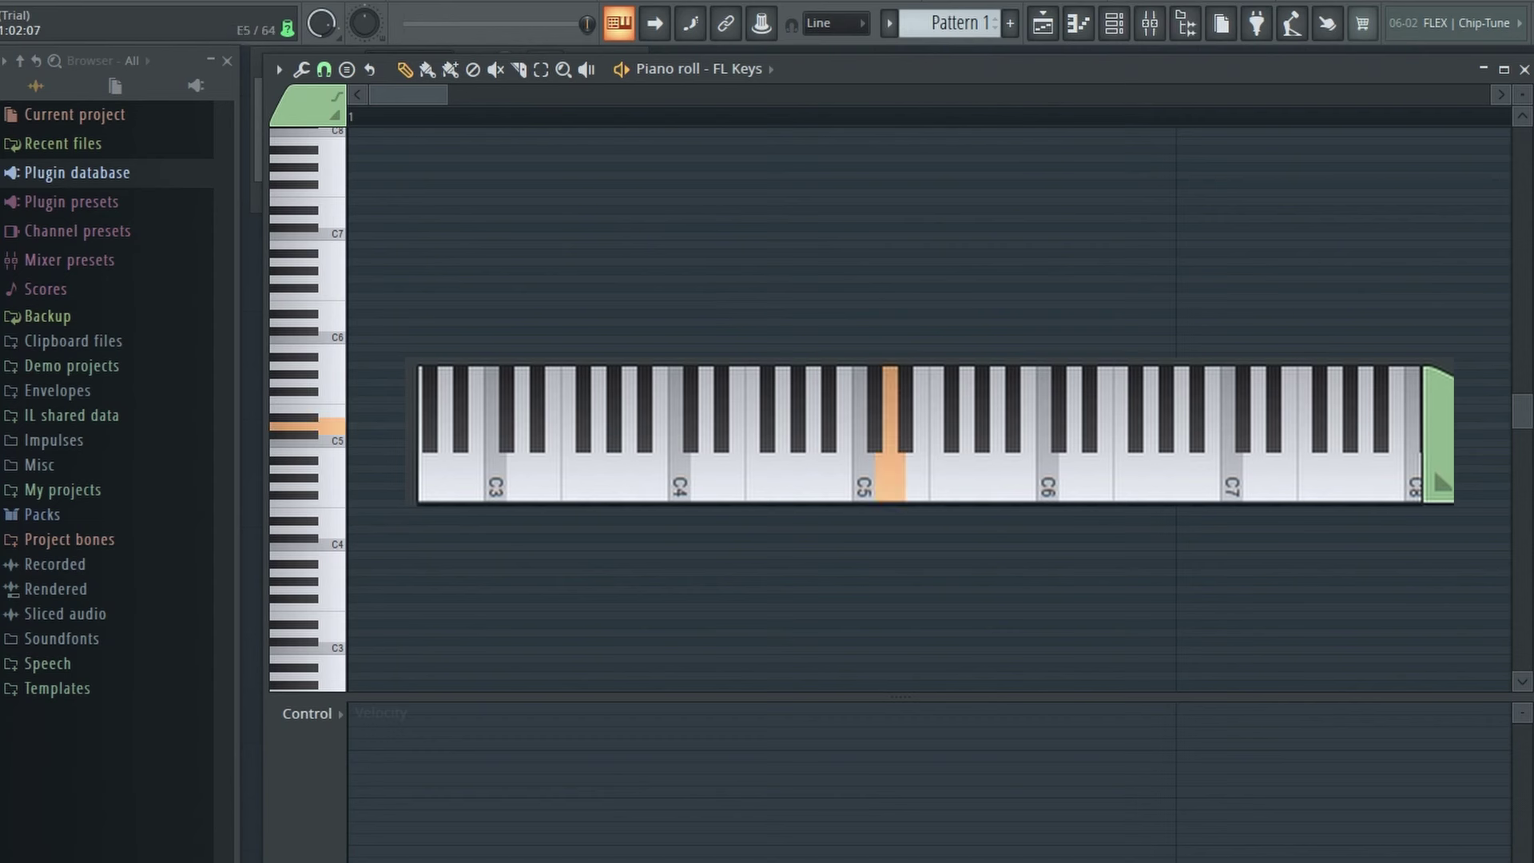
key(c)
key(v)
key(b)
key(n)
key(n)
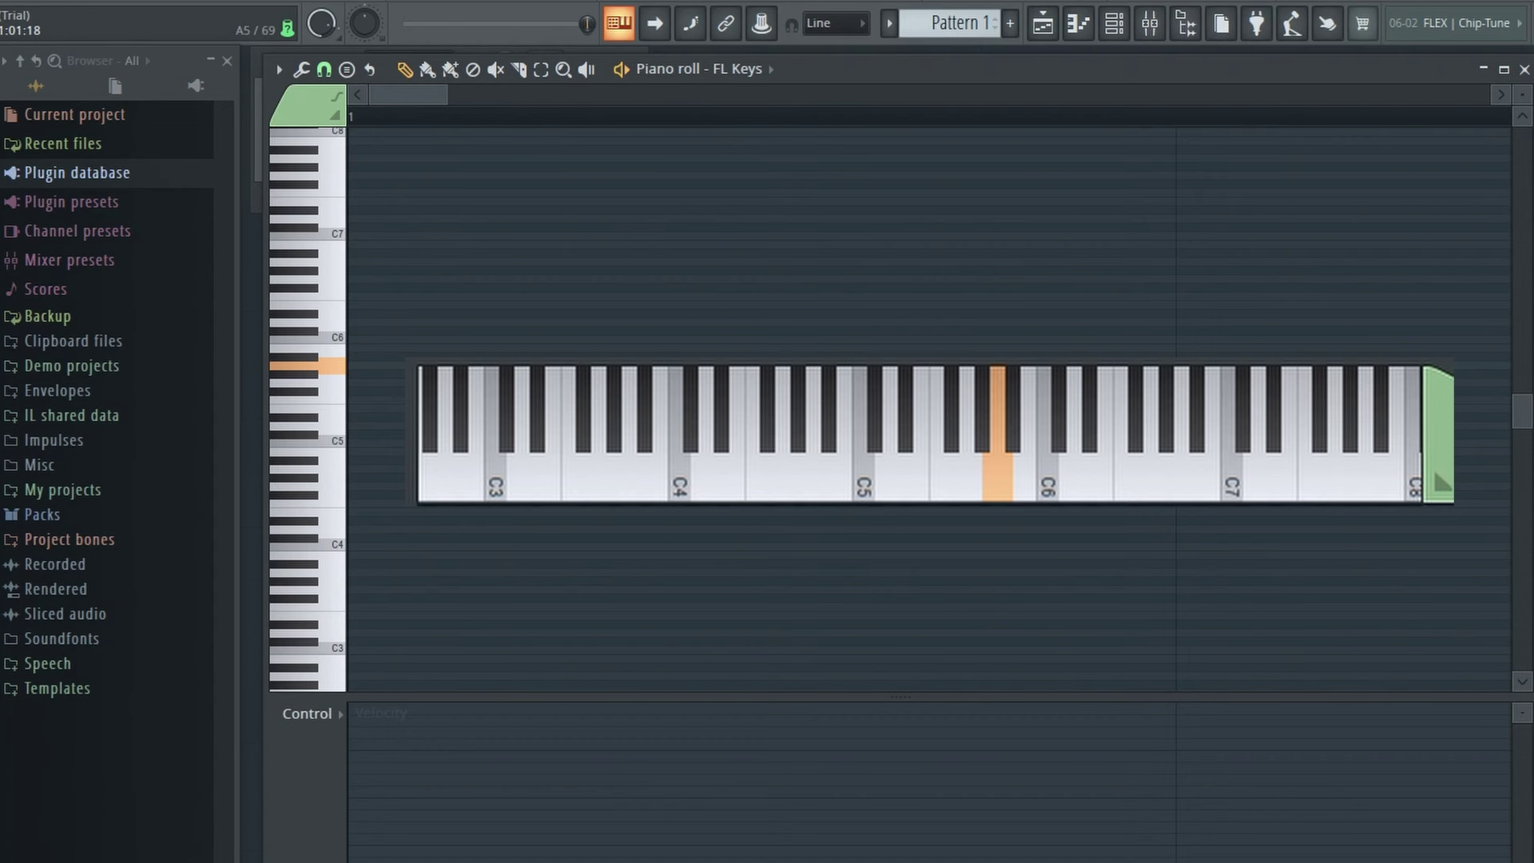
Step: Play the full C major scale on the white keys from C5 up to C6
key(z)
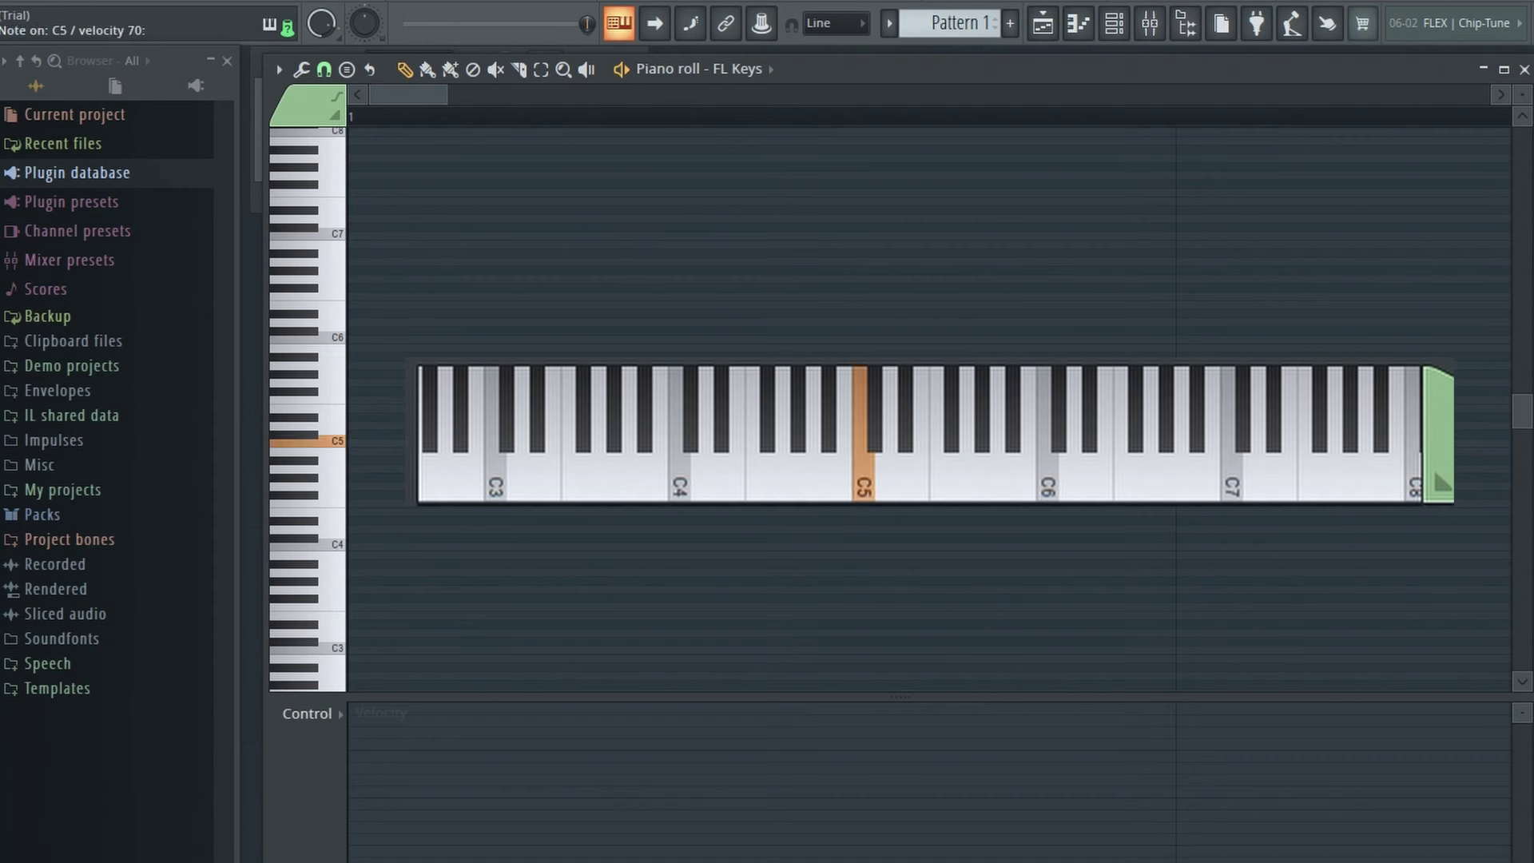
key(z)
key(x)
key(c)
key(v)
key(b)
key(n)
key(m)
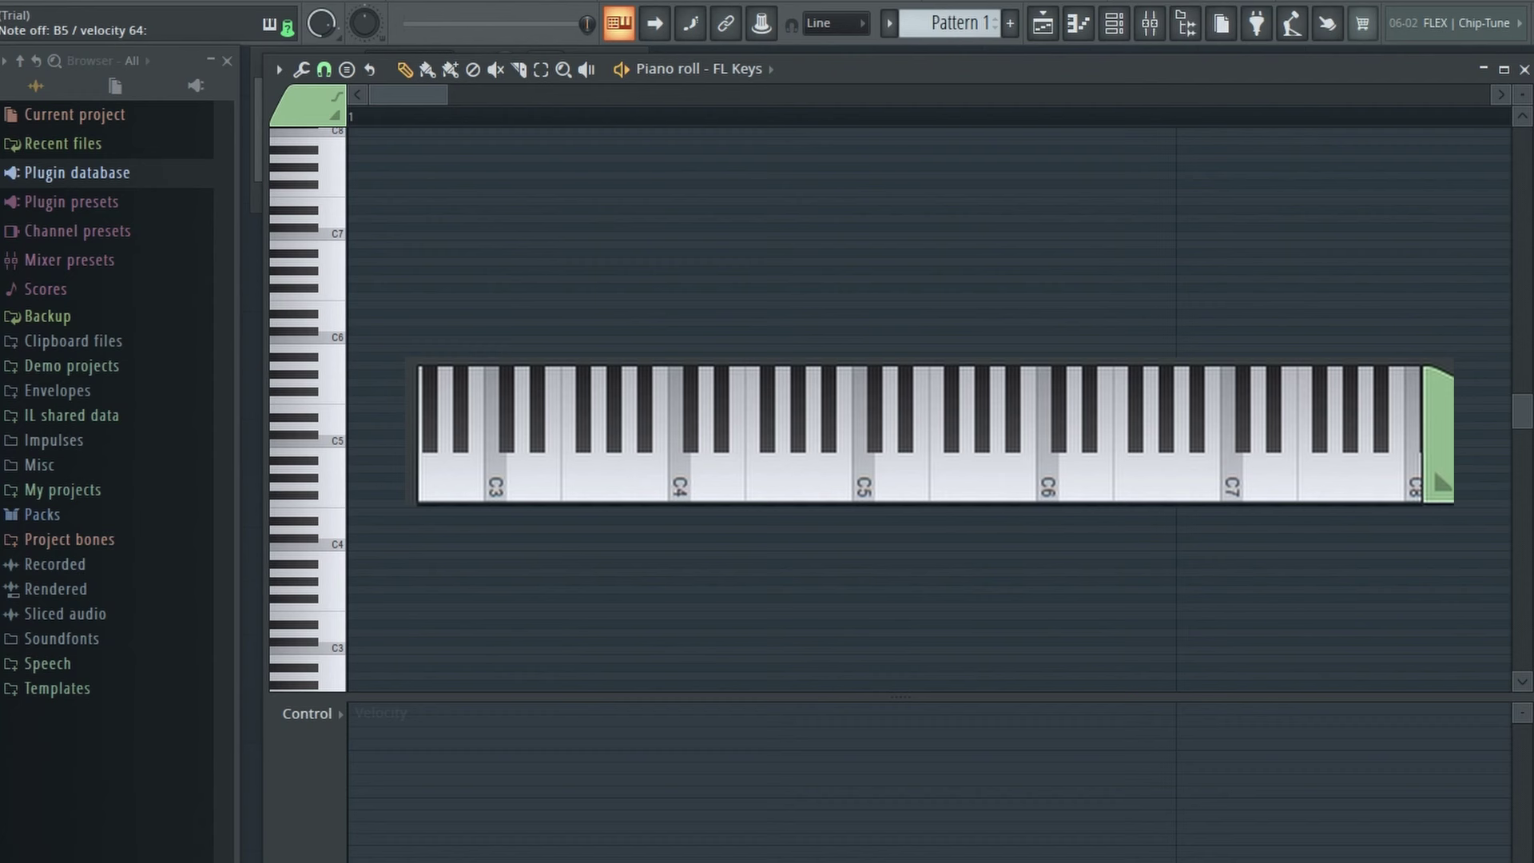
key(q)
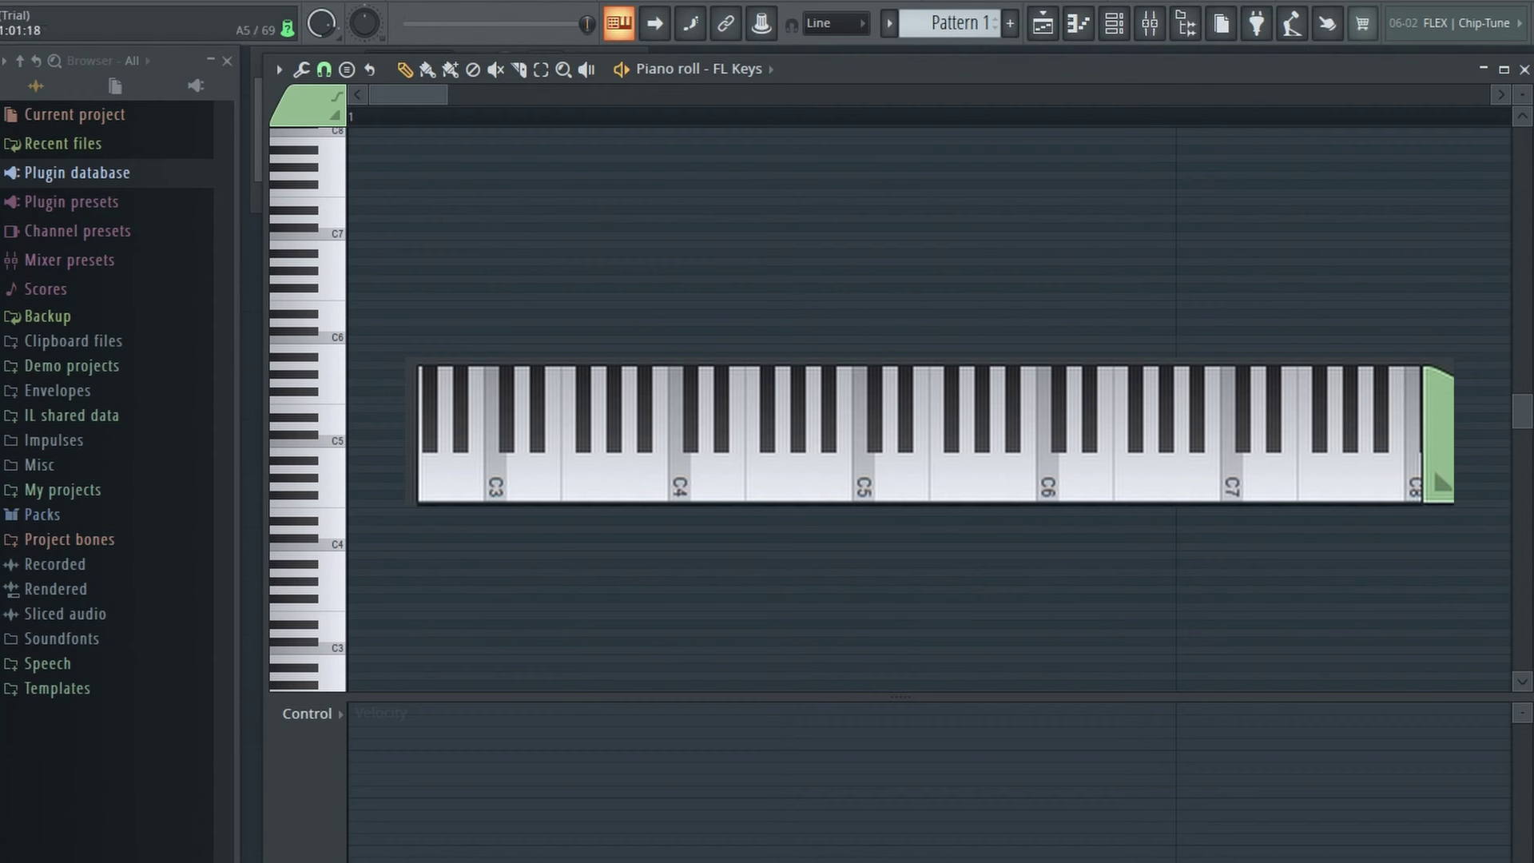